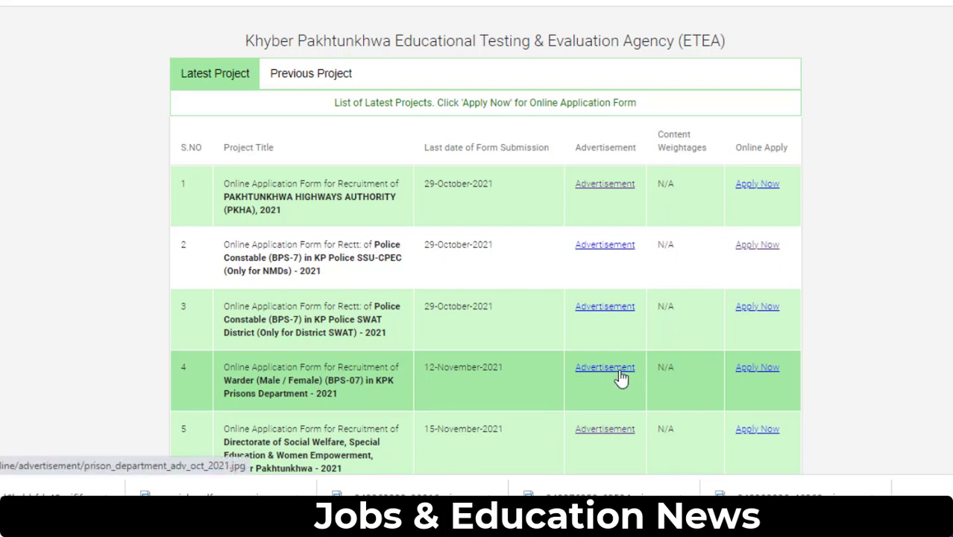
# - Start a new application for the Warder (Male / Female) (BPS-07) recruitment in KPK Prisons
pyautogui.click(753, 368)
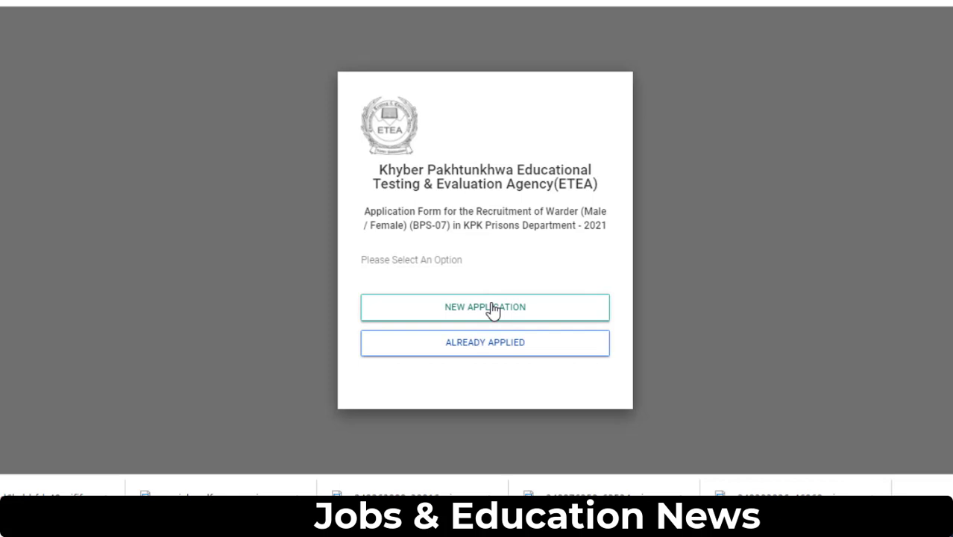
pyautogui.click(492, 311)
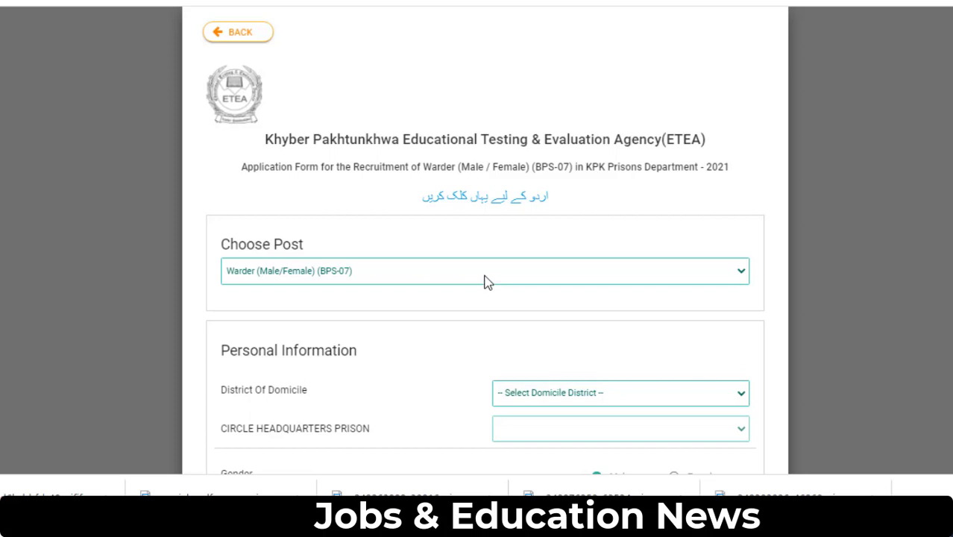
# - Keep Warder (Male/Female) (BPS-07) selected in the Choose Post dropdown
pyautogui.click(485, 281)
pyautogui.click(486, 281)
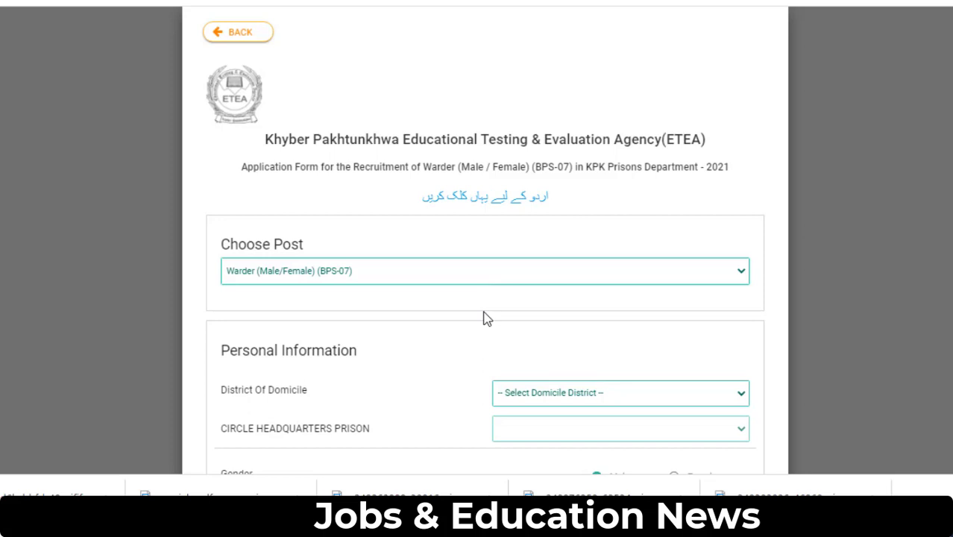
pyautogui.click(485, 270)
pyautogui.click(484, 270)
# - Set the District Of Domicile to BANNU, giving D.I.KHAN CIRCLE HEADQUARTERS PRISON
pyautogui.scroll(-3, 486, 283)
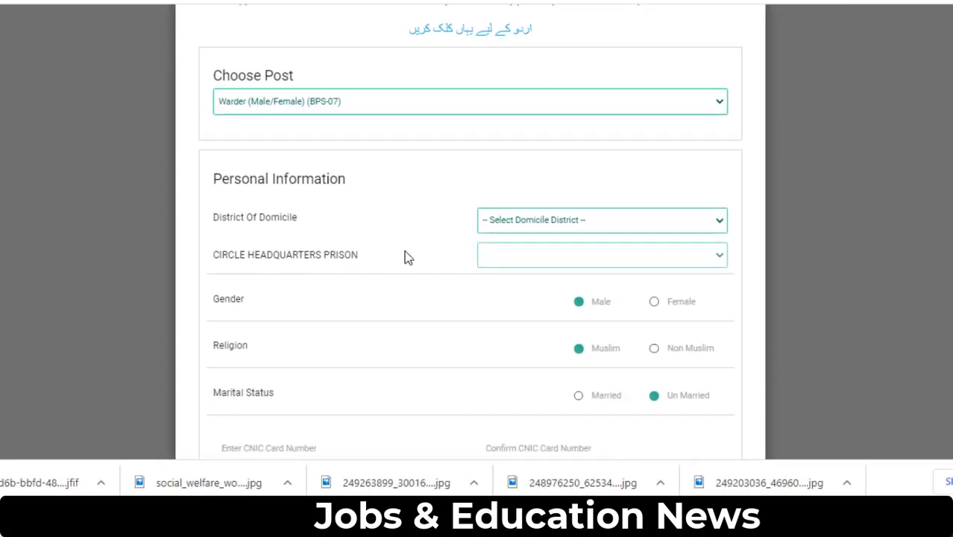
pyautogui.click(645, 224)
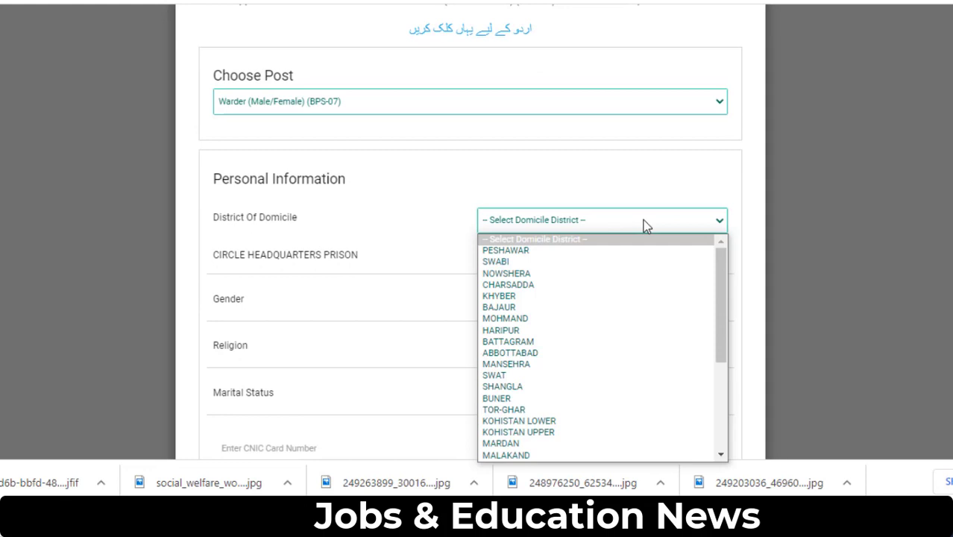
pyautogui.press('b')
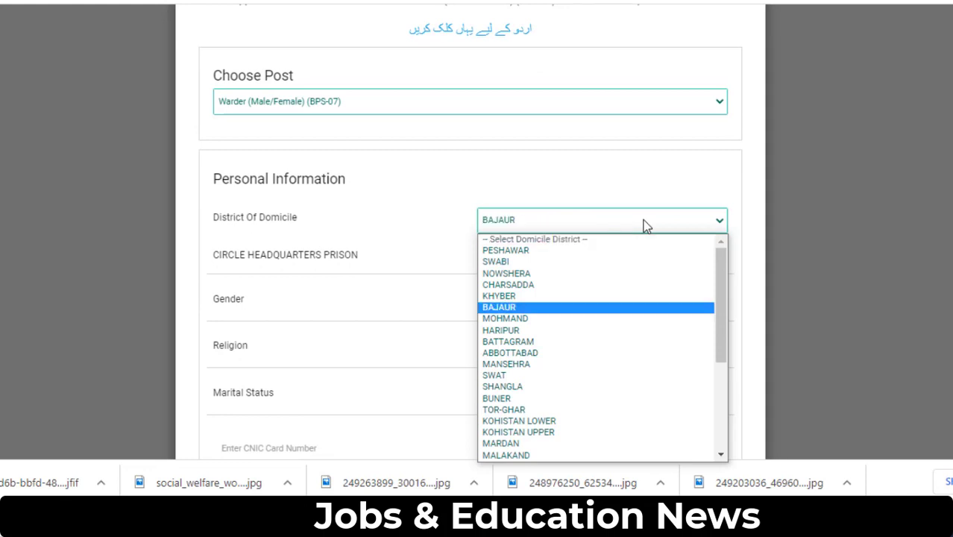
pyautogui.press('b')
pyautogui.press('b')
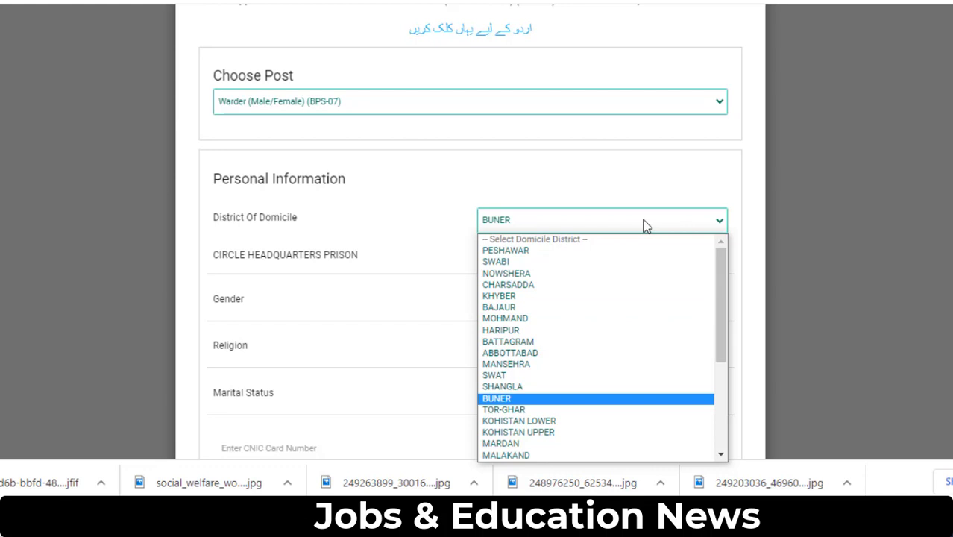
pyautogui.scroll(-3, 643, 266)
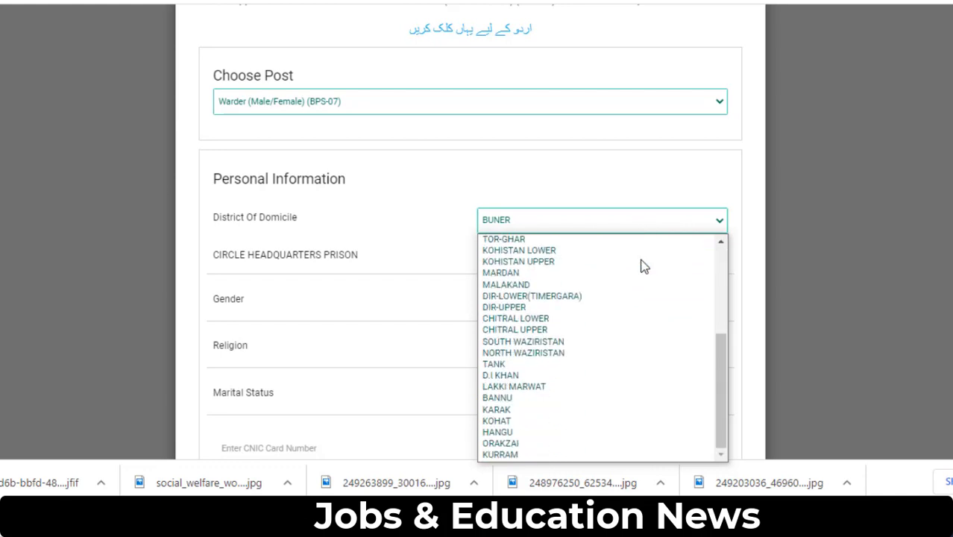
pyautogui.click(571, 397)
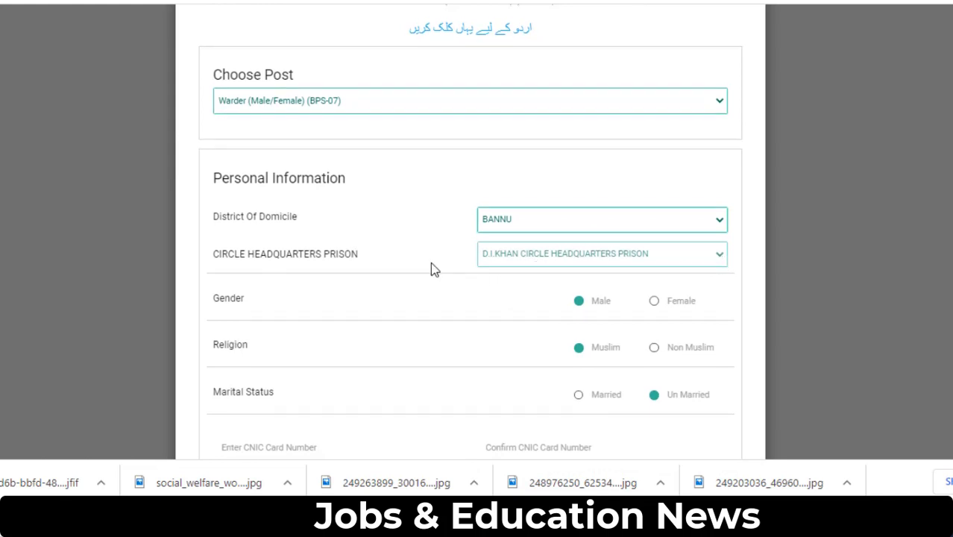
pyautogui.scroll(-1, 430, 268)
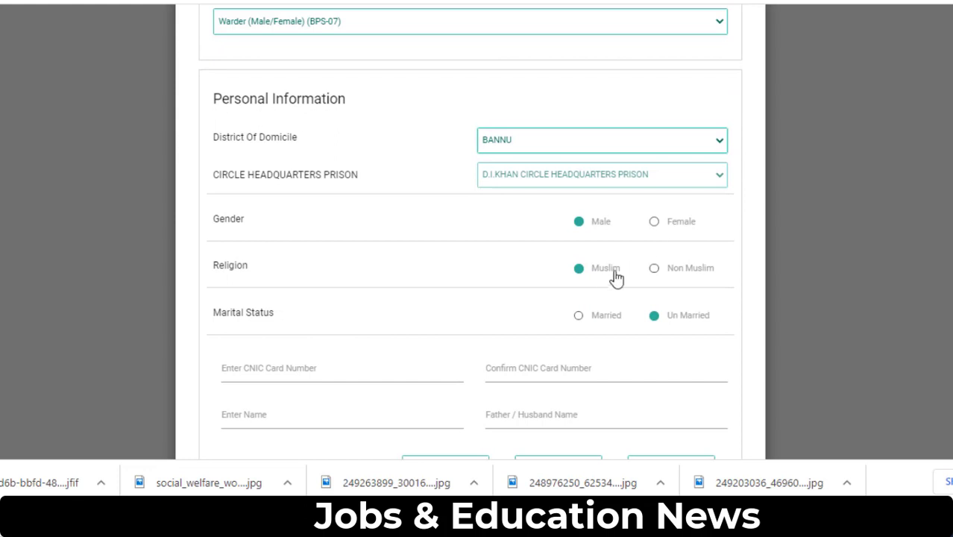
pyautogui.scroll(-1, 593, 299)
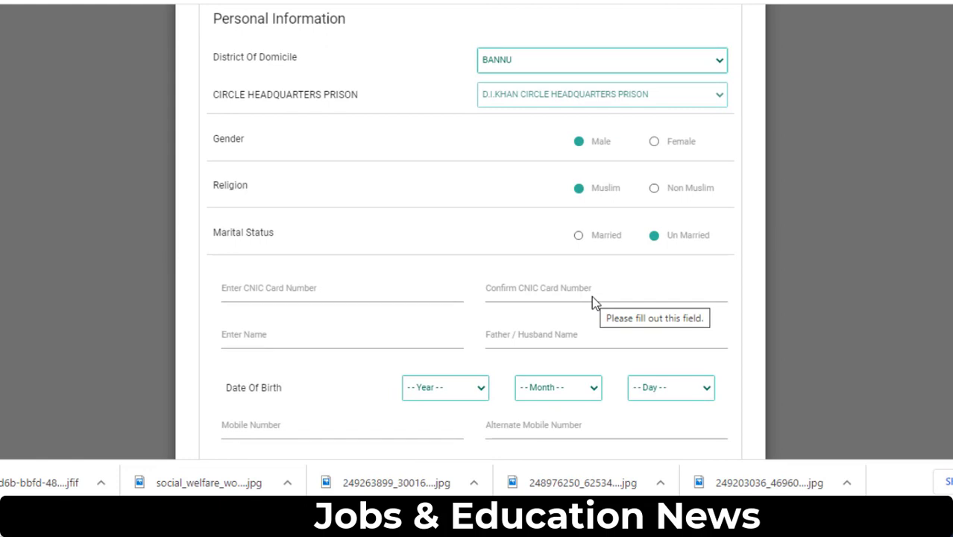
# - Enter the applicant's CNIC number and paste the same number into Confirm CNIC
pyautogui.click(234, 287)
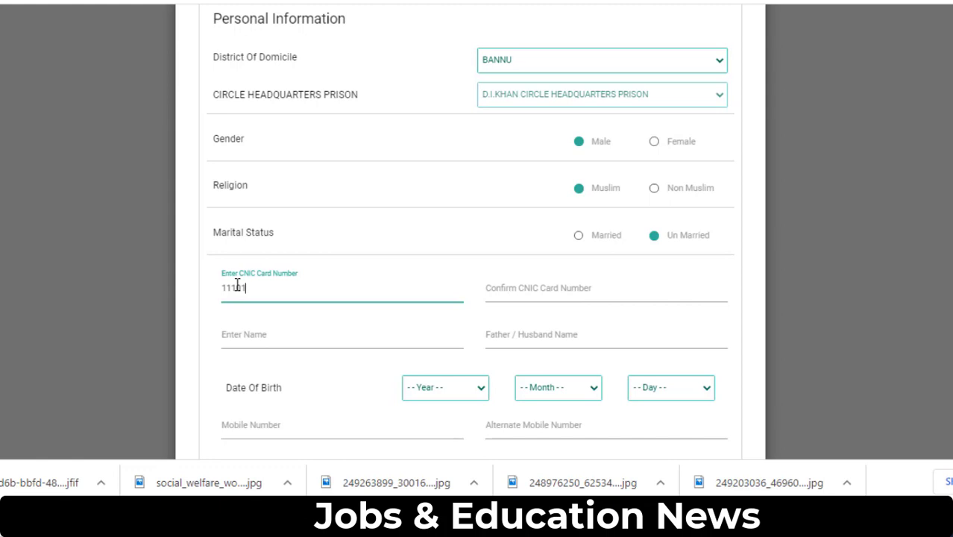
pyautogui.doubleClick(266, 290)
pyautogui.hotkey('ctrl', 'c')
pyautogui.click(497, 287)
pyautogui.hotkey('ctrl', 'v')
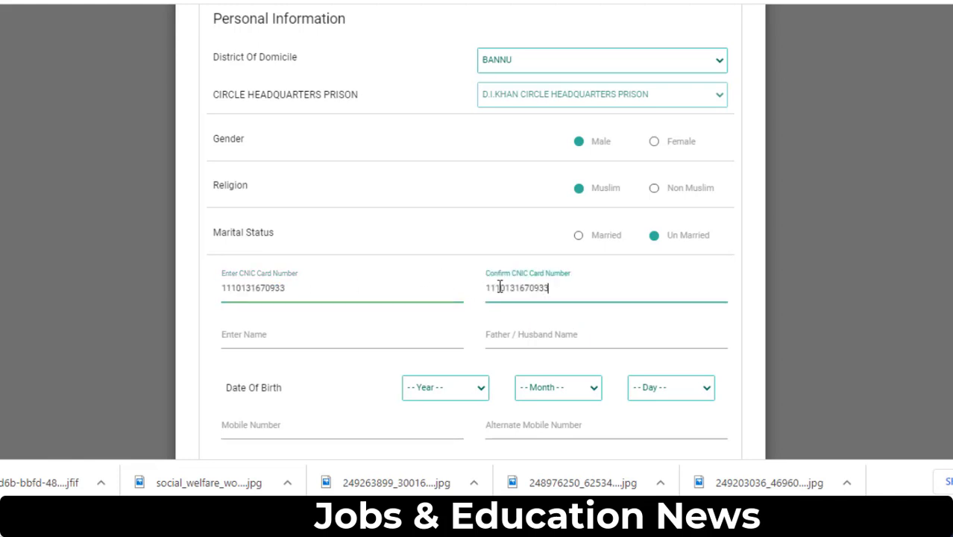
# - Fill in the applicant's name and the father / husband name
pyautogui.click(303, 339)
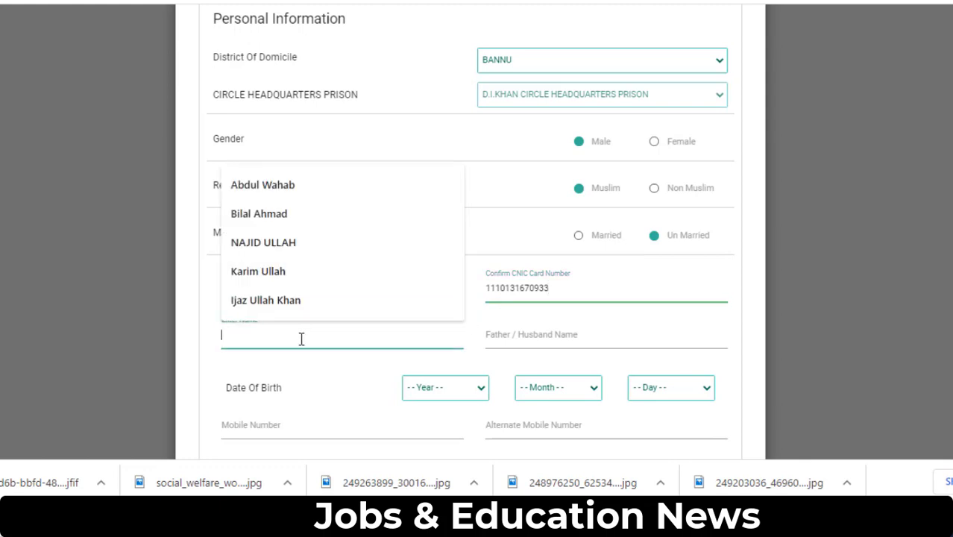
pyautogui.write('Adnan')
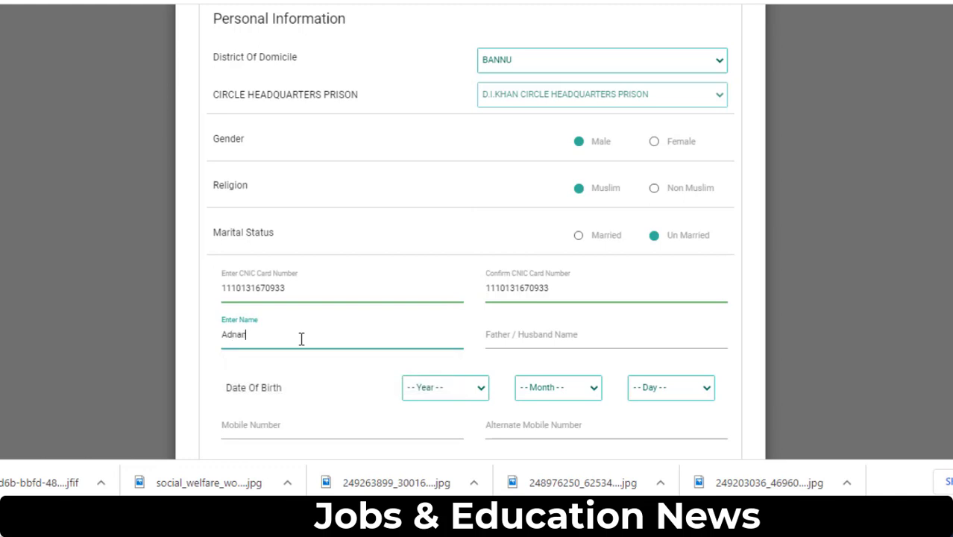
pyautogui.press('Tab')
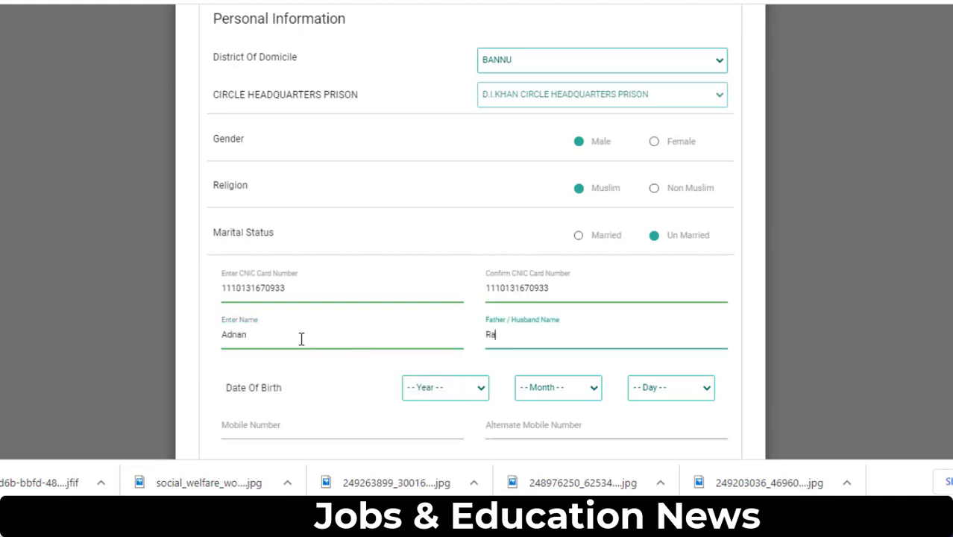
pyautogui.click(346, 381)
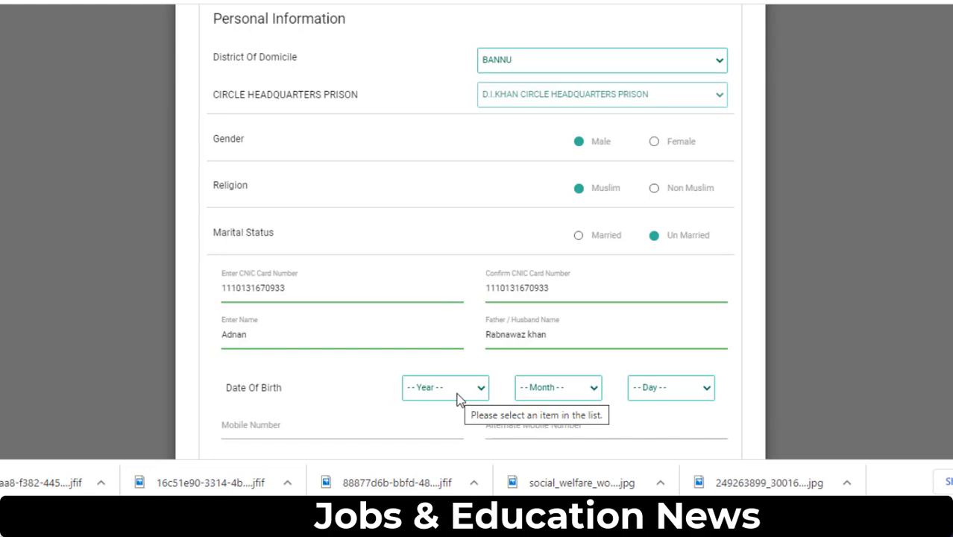
pyautogui.click(457, 401)
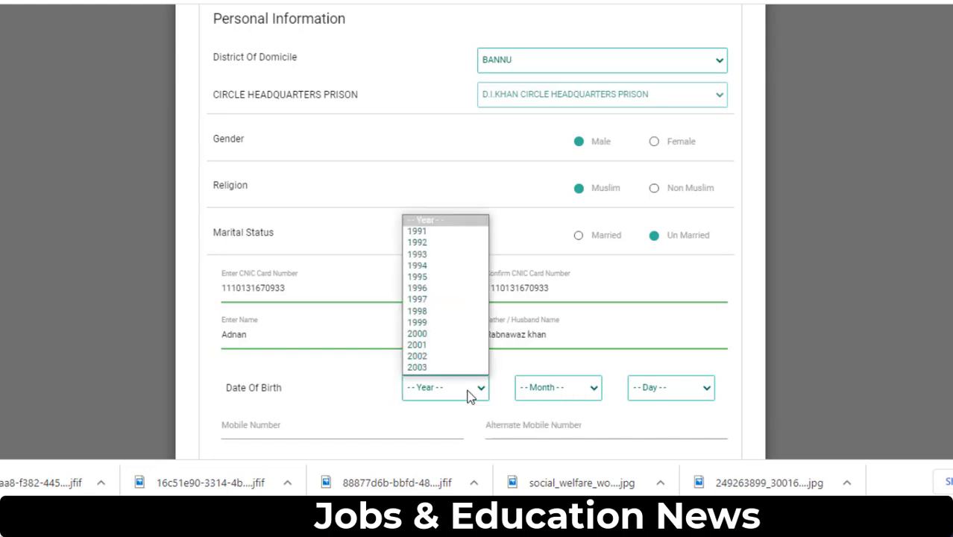
pyautogui.click(457, 298)
pyautogui.click(534, 401)
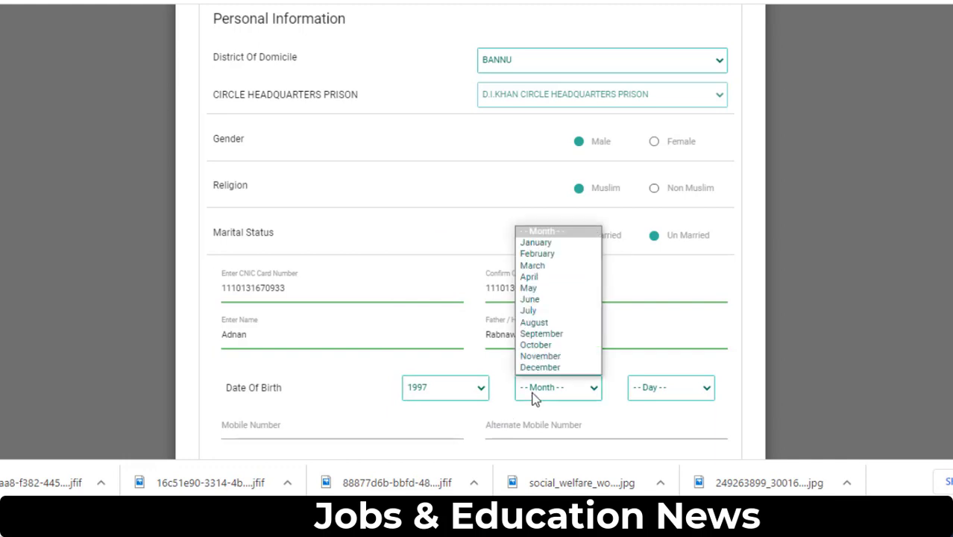
pyautogui.click(558, 311)
pyautogui.click(662, 397)
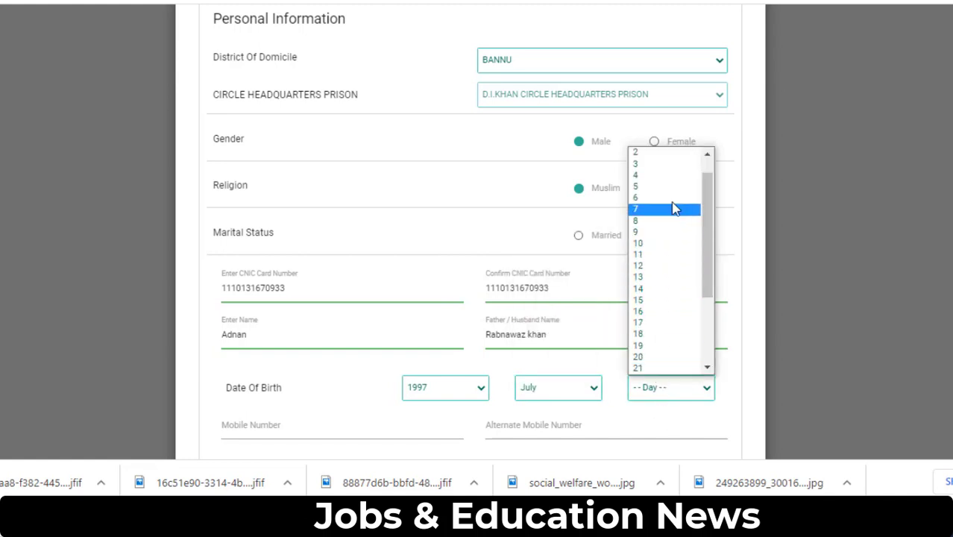
pyautogui.click(671, 164)
pyautogui.scroll(-2, 396, 245)
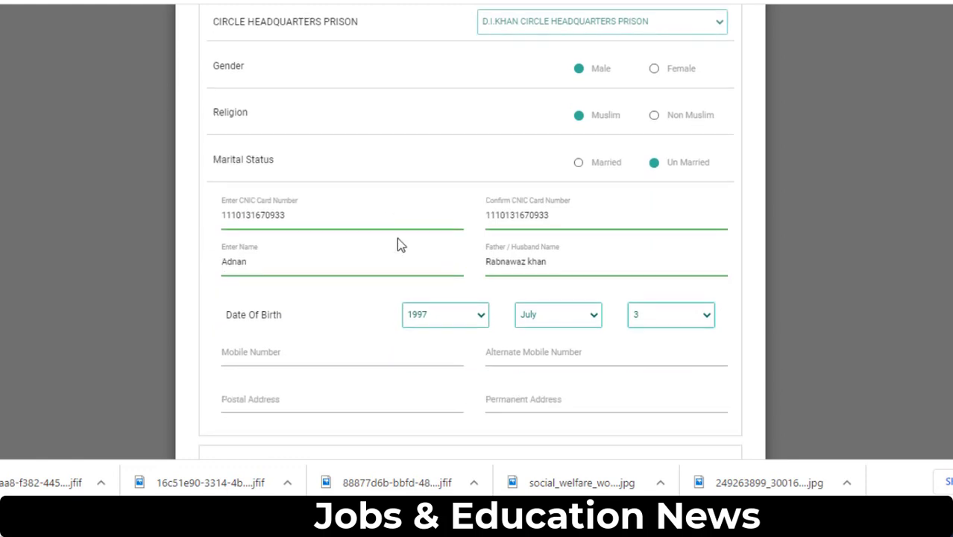
pyautogui.click(295, 269)
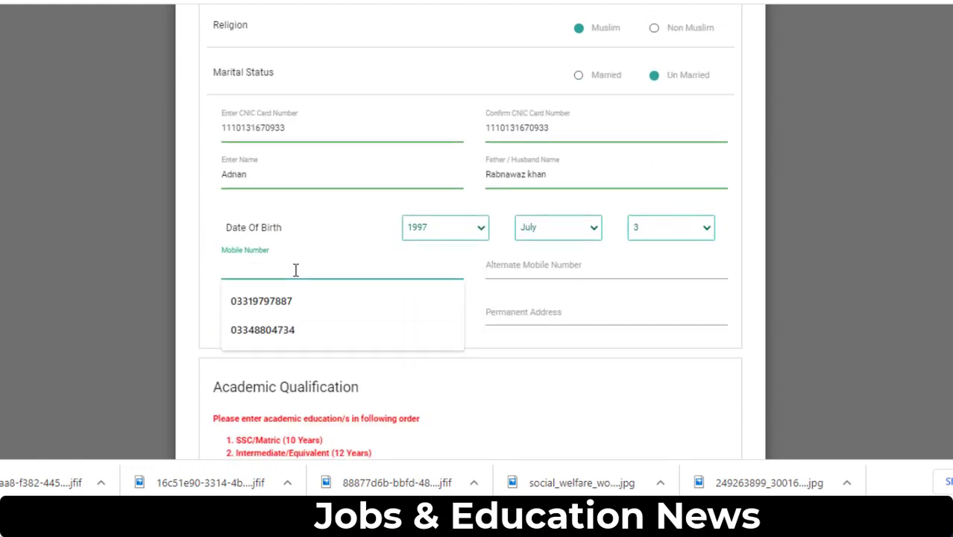
# - Enter the applicant's mobile number, correcting its ending, and the alternate mobile number
pyautogui.click(286, 331)
pyautogui.click(488, 266)
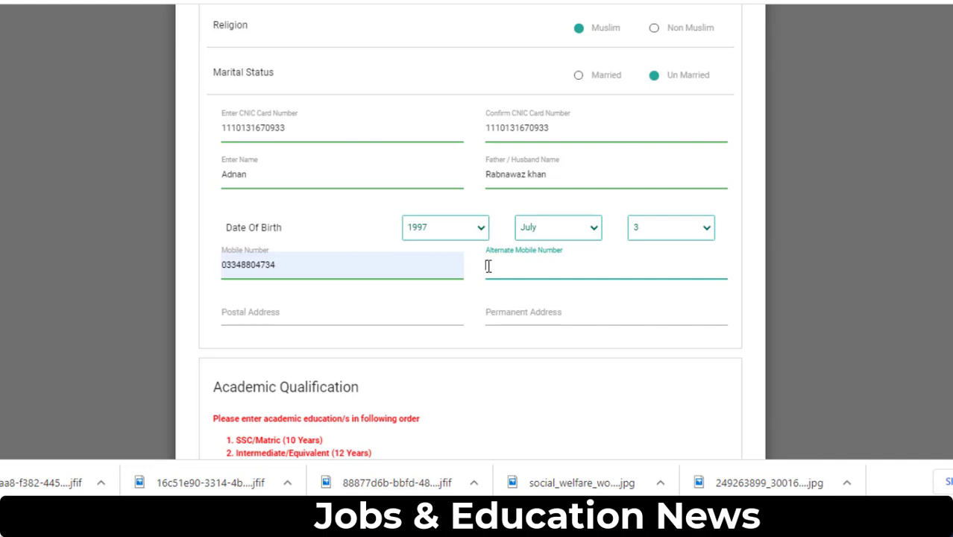
pyautogui.click(410, 266)
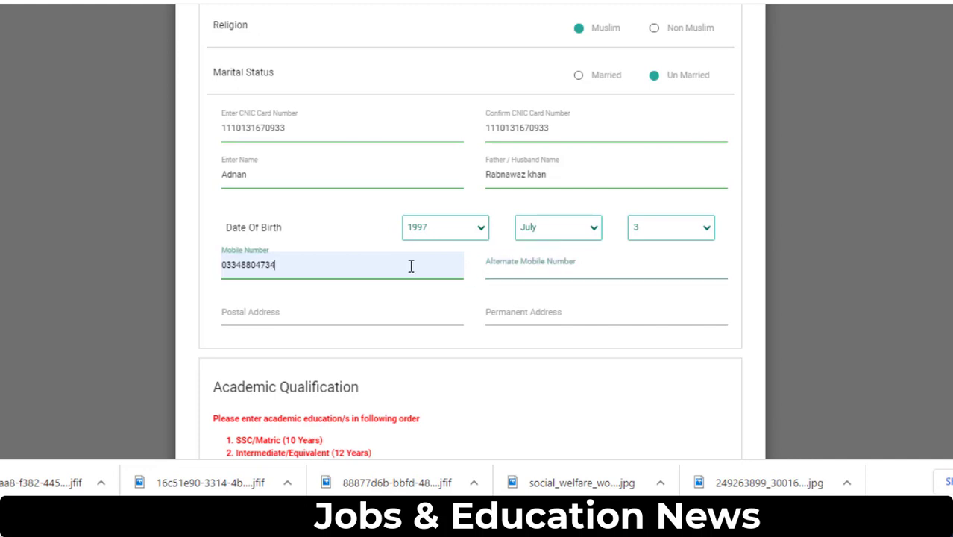
pyautogui.press('BackSpace')
pyautogui.press('BackSpace')
pyautogui.press('BackSpace')
pyautogui.press('BackSpace')
pyautogui.press('BackSpace')
pyautogui.press('BackSpace')
pyautogui.press('BackSpace')
pyautogui.press('BackSpace')
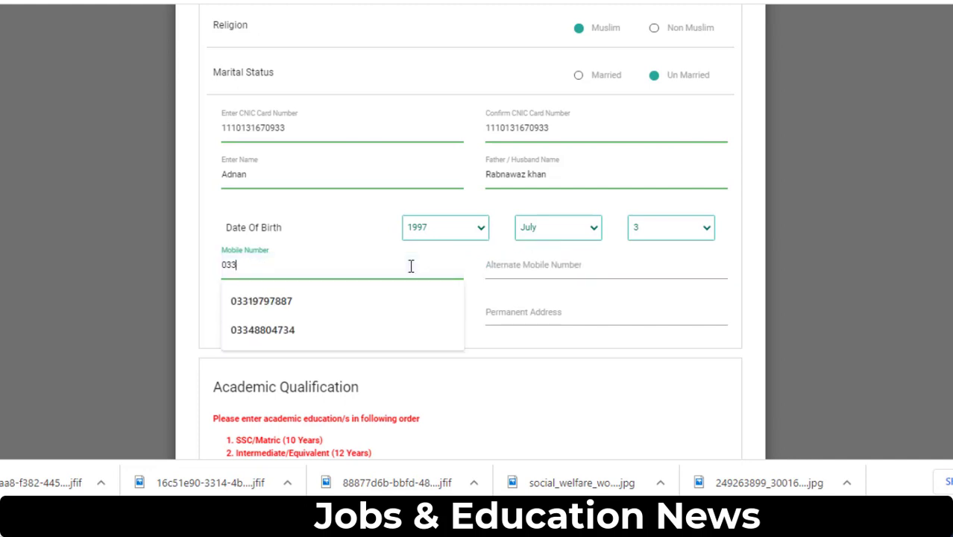
pyautogui.write('6')
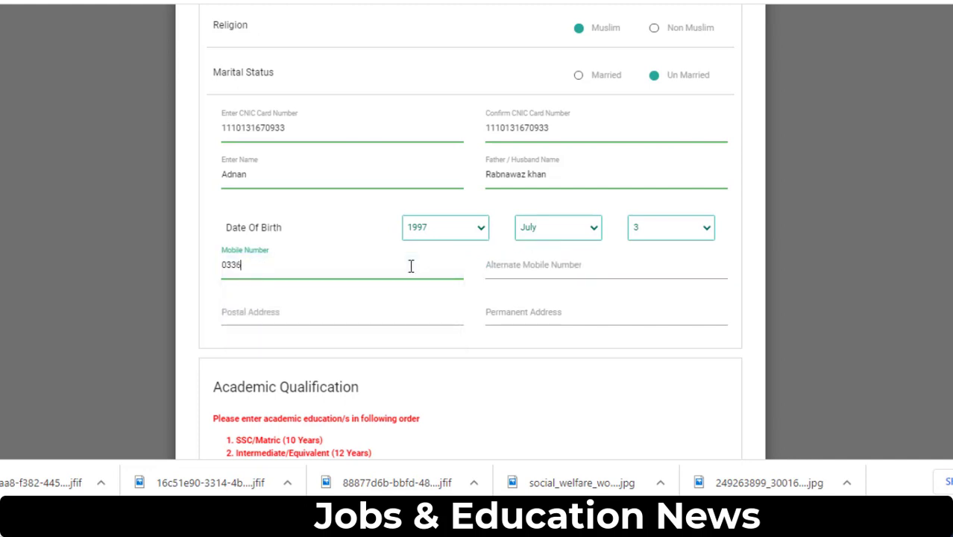
pyautogui.write('5421818')
pyautogui.press('Tab')
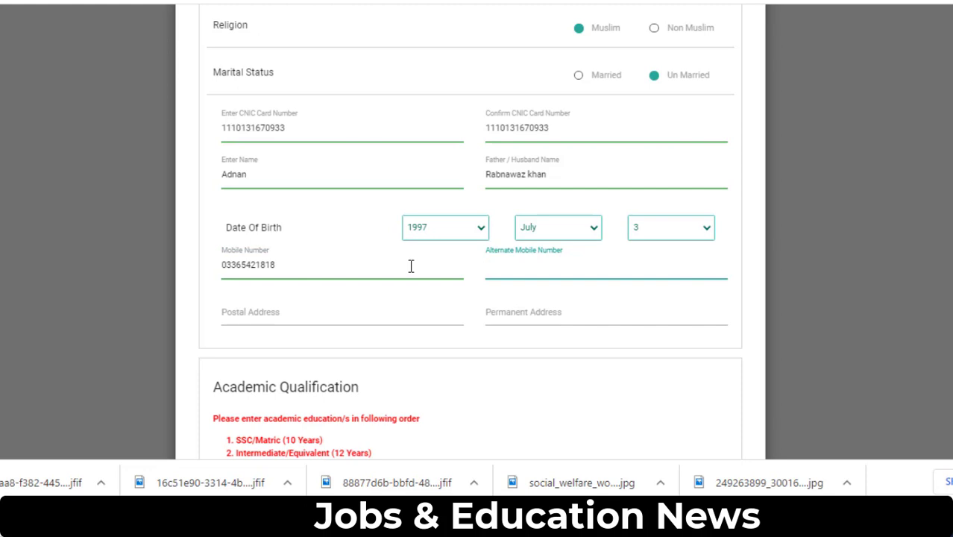
pyautogui.press('Tab')
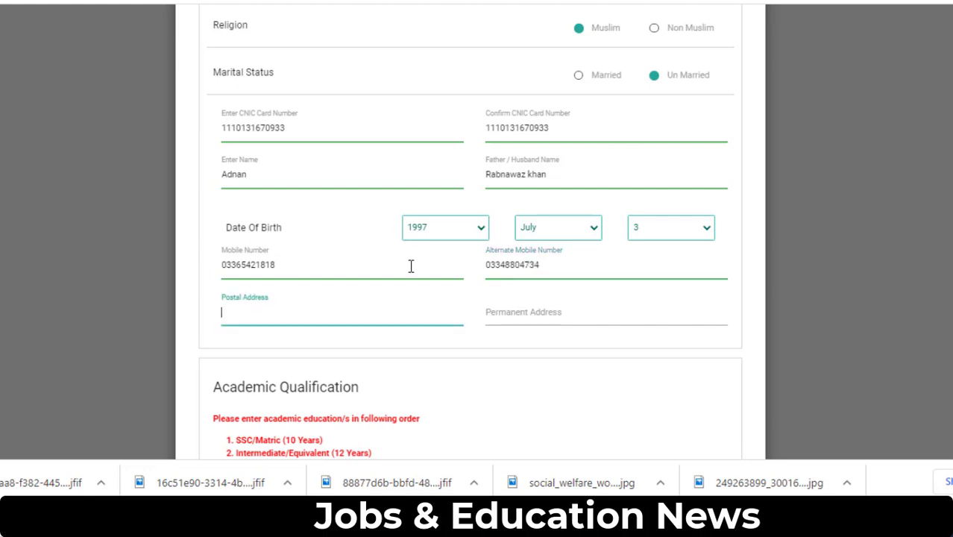
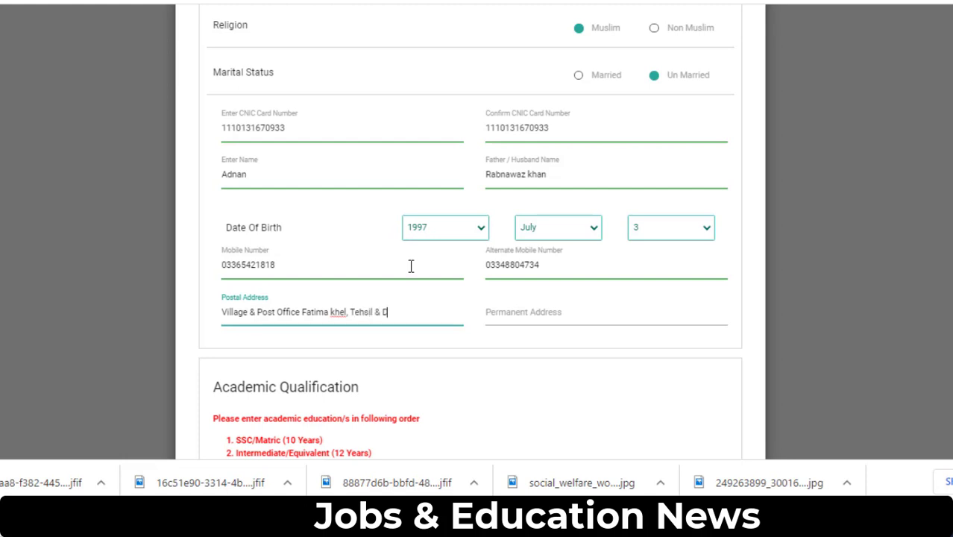
# - Copy the postal address into the Permanent Address field
pyautogui.tripleClick(339, 311)
pyautogui.hotkey('ctrl', 'c')
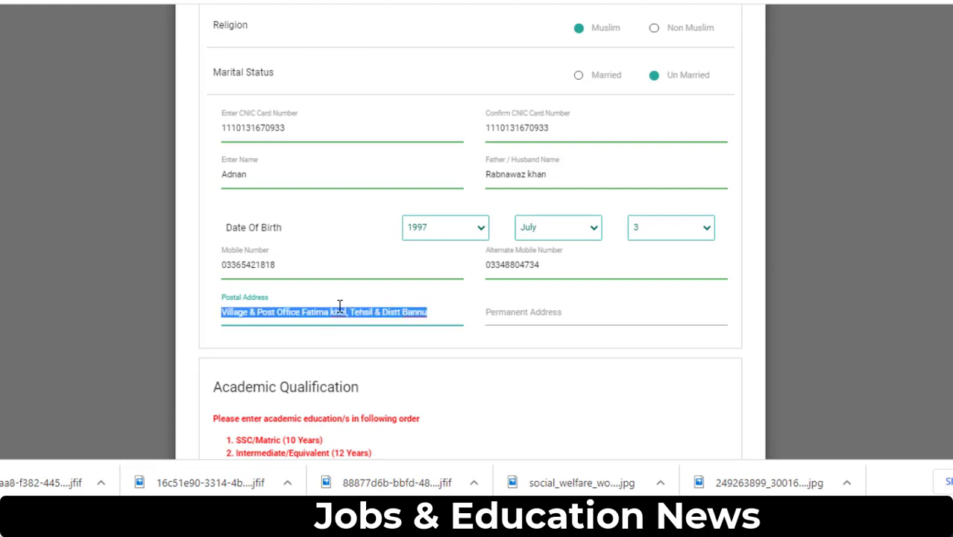
pyautogui.click(546, 314)
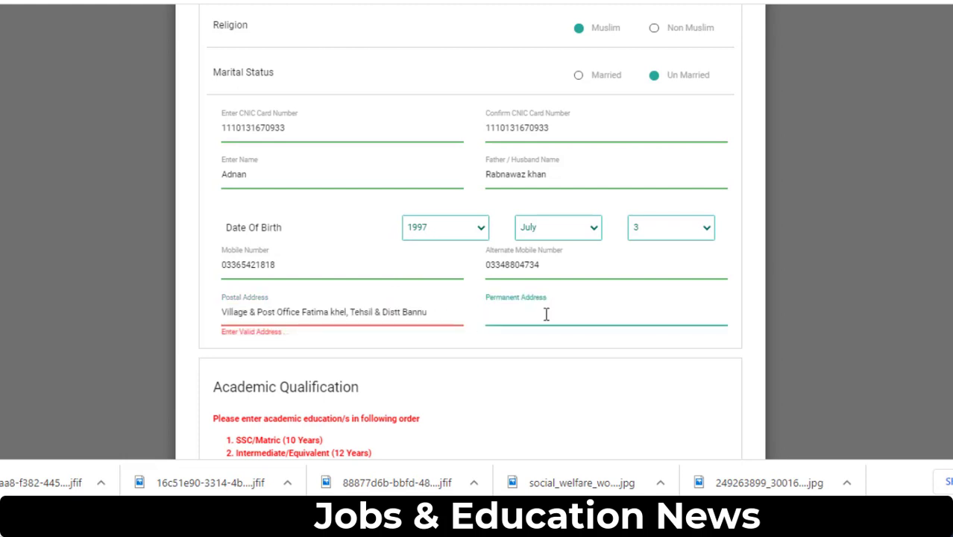
pyautogui.hotkey('ctrl', 'v')
pyautogui.scroll(-2, 458, 310)
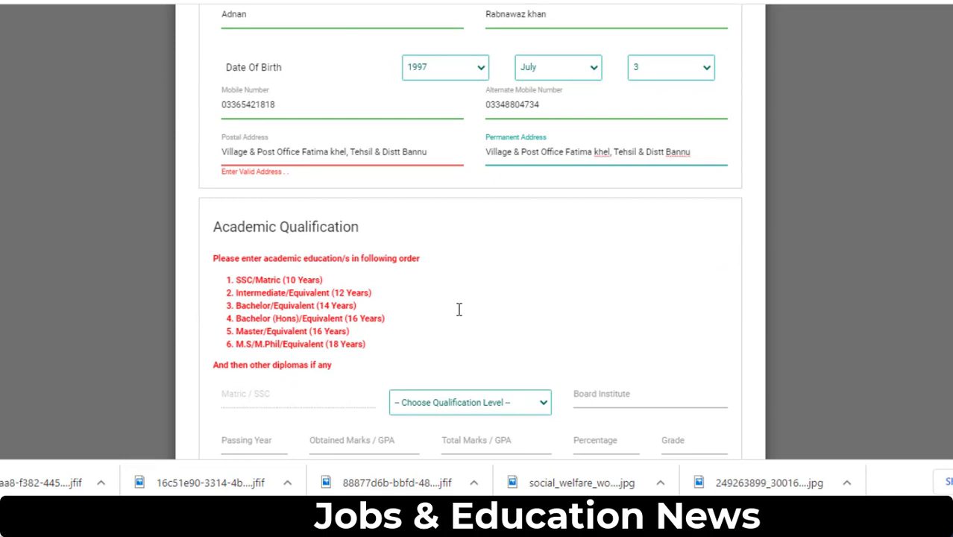
pyautogui.scroll(-1, 458, 309)
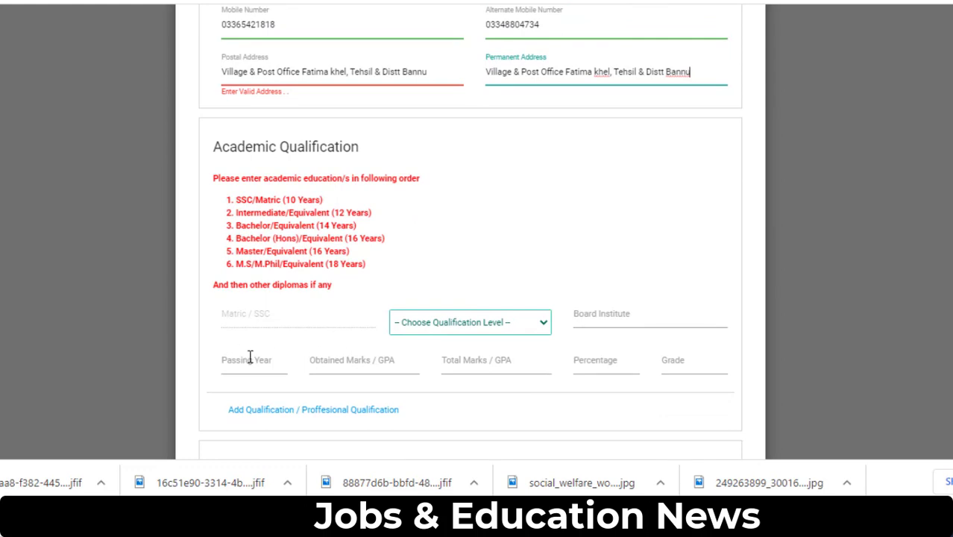
# - Choose SSC/Matric (10 Years) with board BISE Bannu, year 2013 and 636 obtained marks
pyautogui.click(232, 311)
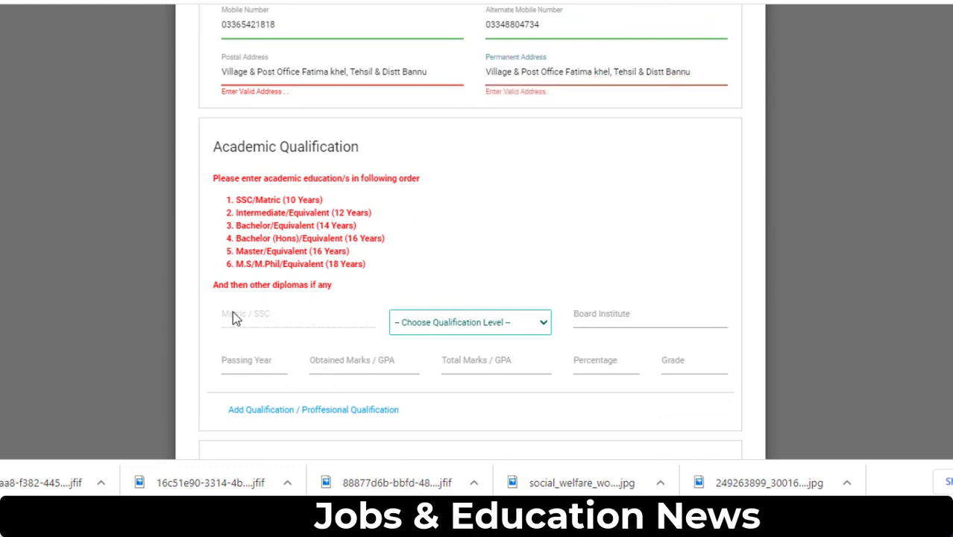
pyautogui.click(447, 325)
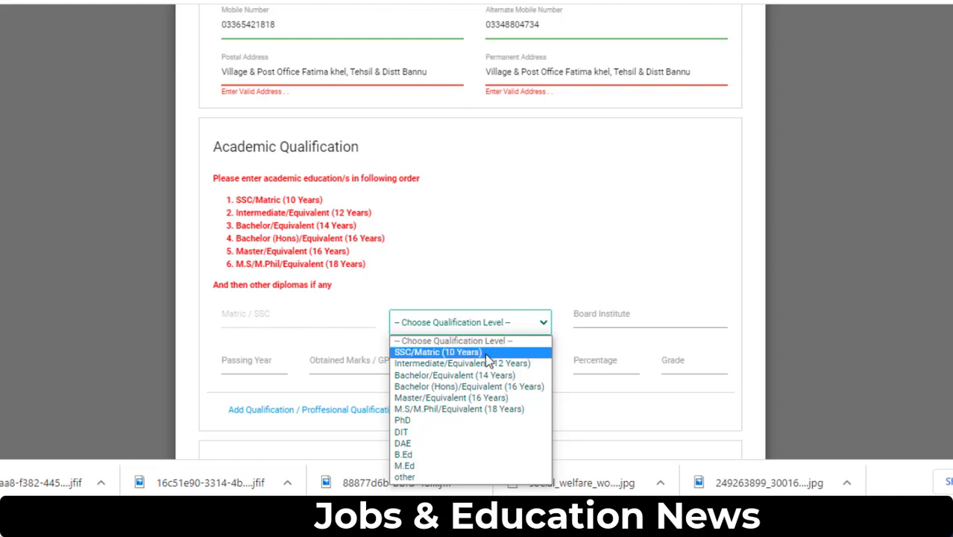
pyautogui.click(486, 353)
pyautogui.click(599, 321)
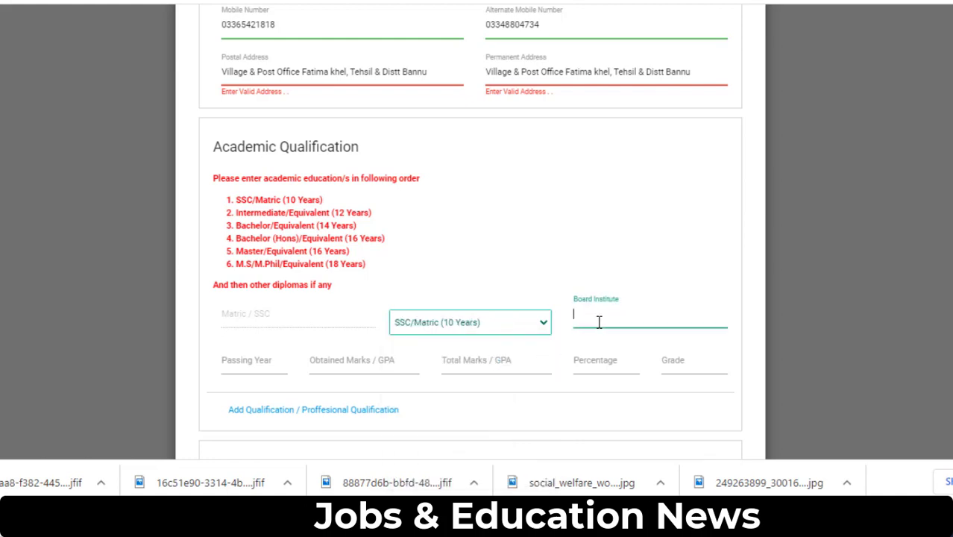
pyautogui.write('BISE Bannu')
pyautogui.click(223, 362)
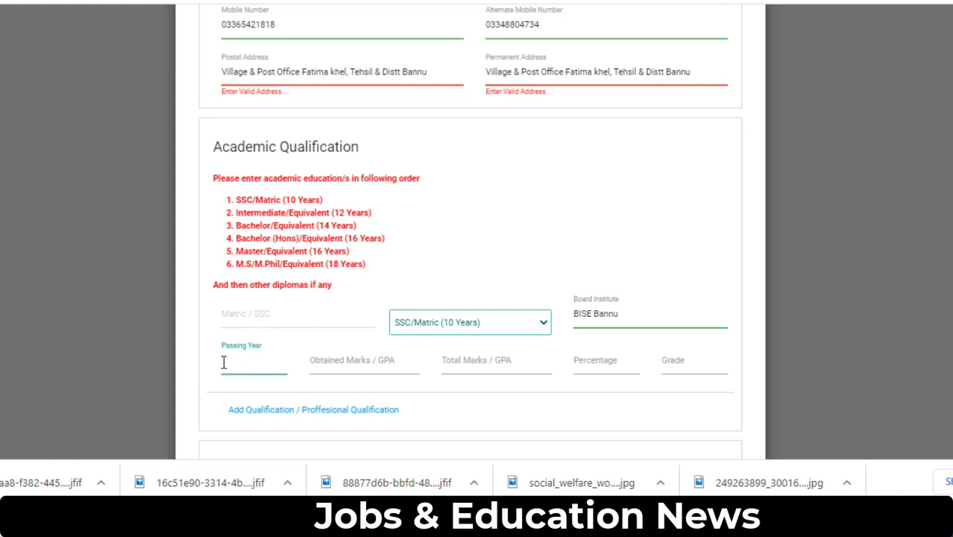
pyautogui.write('2013')
pyautogui.click(338, 363)
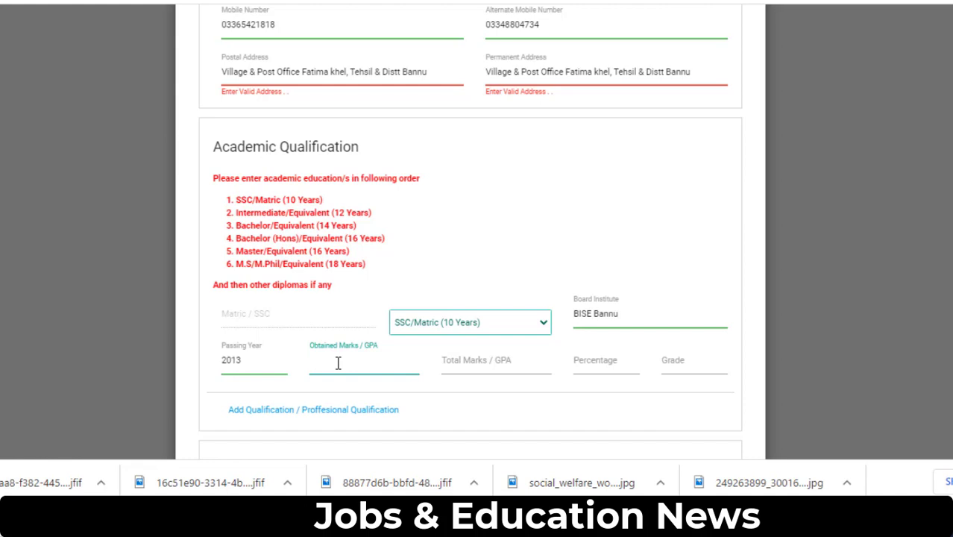
pyautogui.write('636')
# - Complete the Matric row with total 1050, grade B and 68 percent, then add a row
pyautogui.click(447, 361)
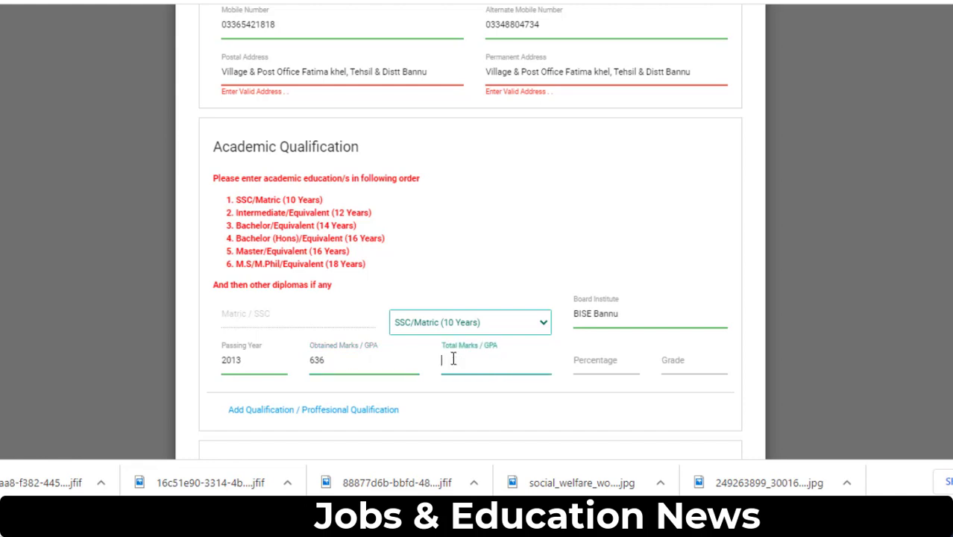
pyautogui.write('1')
pyautogui.press('BackSpace')
pyautogui.write('1050')
pyautogui.click(613, 362)
pyautogui.click(670, 362)
pyautogui.write('B')
pyautogui.scroll(-1, 404, 384)
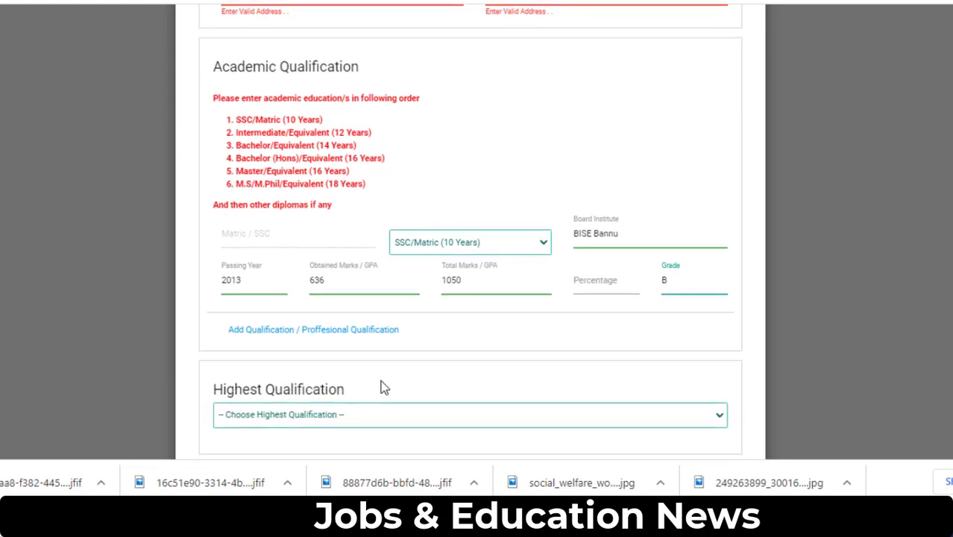
pyautogui.click(618, 282)
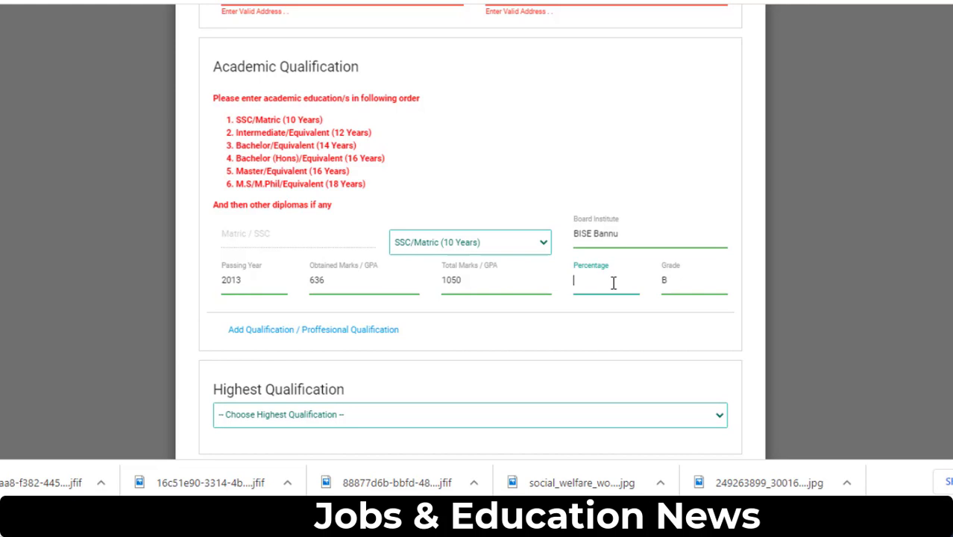
pyautogui.write('68')
pyautogui.click(345, 330)
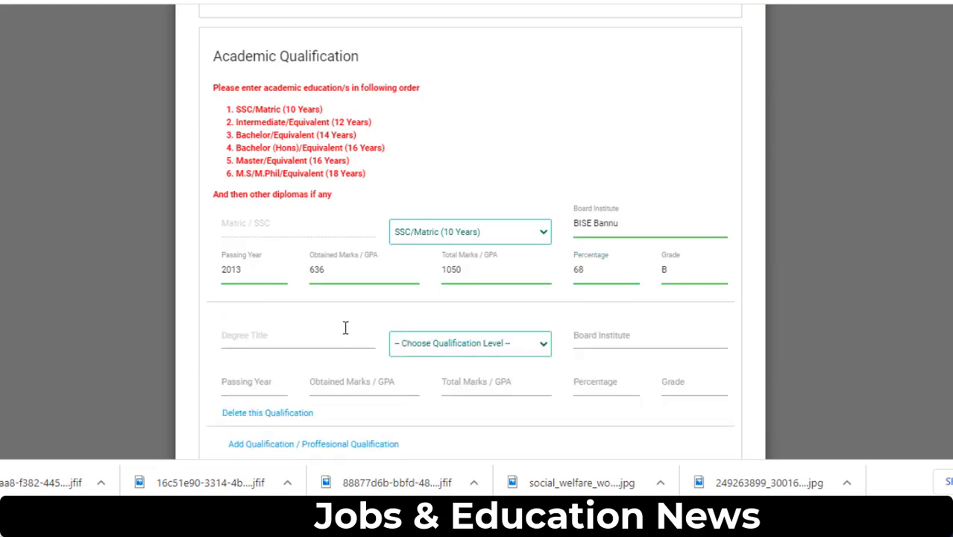
# - Title the new row Intermediate and set its level to Intermediate/Equivalent (12 Years)
pyautogui.scroll(-2, 345, 326)
pyautogui.click(264, 197)
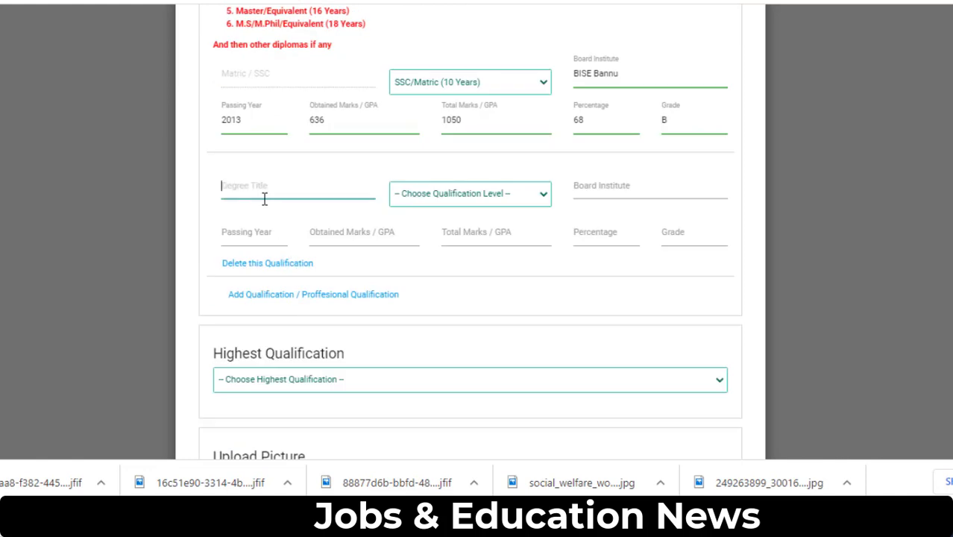
pyautogui.write('FA')
pyautogui.scroll(2, 264, 197)
pyautogui.scroll(-1, 262, 328)
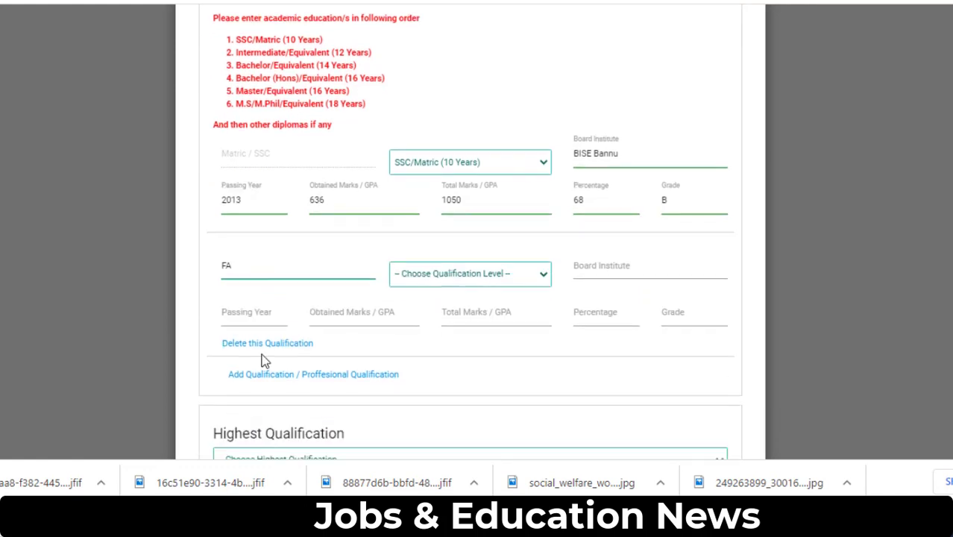
pyautogui.press('BackSpace')
pyautogui.press('BackSpace')
pyautogui.write('Intermediate')
pyautogui.click(494, 276)
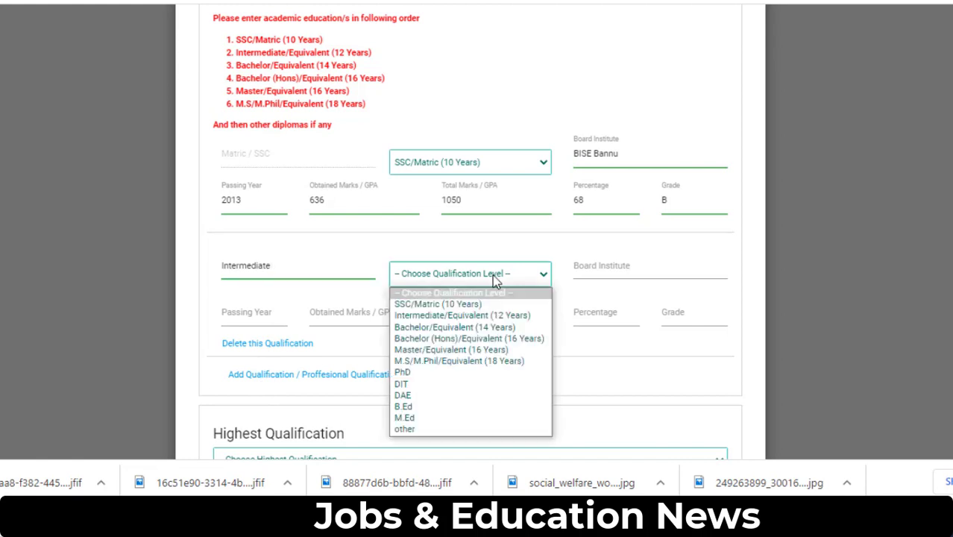
pyautogui.click(485, 314)
# - Enter board BISE Bannu, year 2015, 597 obtained and 1100 total marks for Intermediate
pyautogui.click(581, 267)
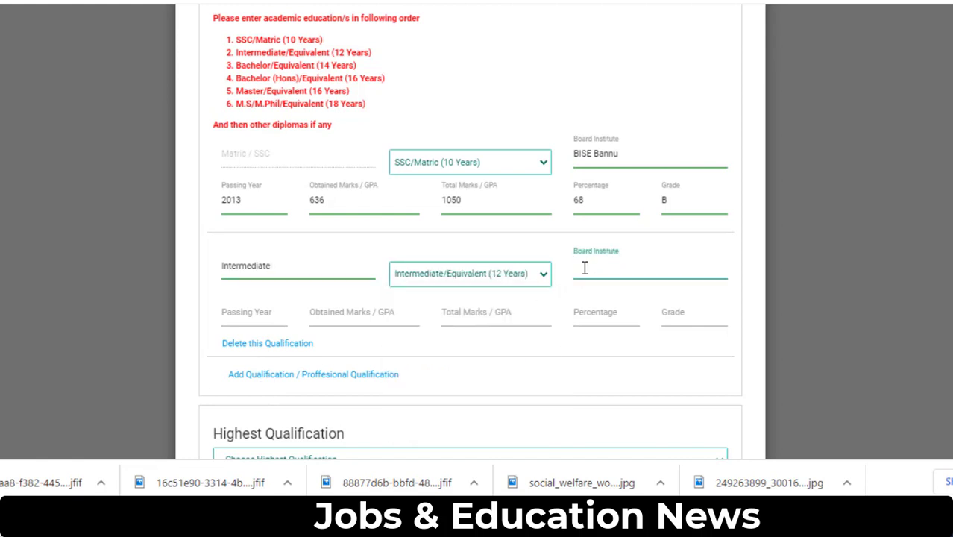
pyautogui.write('BISE ban')
pyautogui.press('BackSpace')
pyautogui.press('BackSpace')
pyautogui.press('BackSpace')
pyautogui.press('BackSpace')
pyautogui.press('BackSpace')
pyautogui.press('BackSpace')
pyautogui.press('BackSpace')
pyautogui.write('ISE Bannu')
pyautogui.click(234, 319)
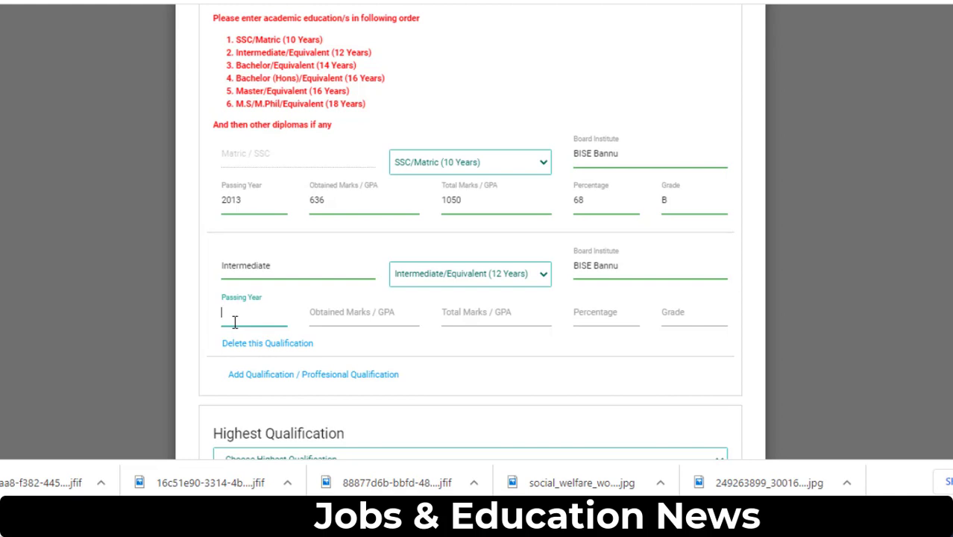
pyautogui.write('2015')
pyautogui.click(382, 315)
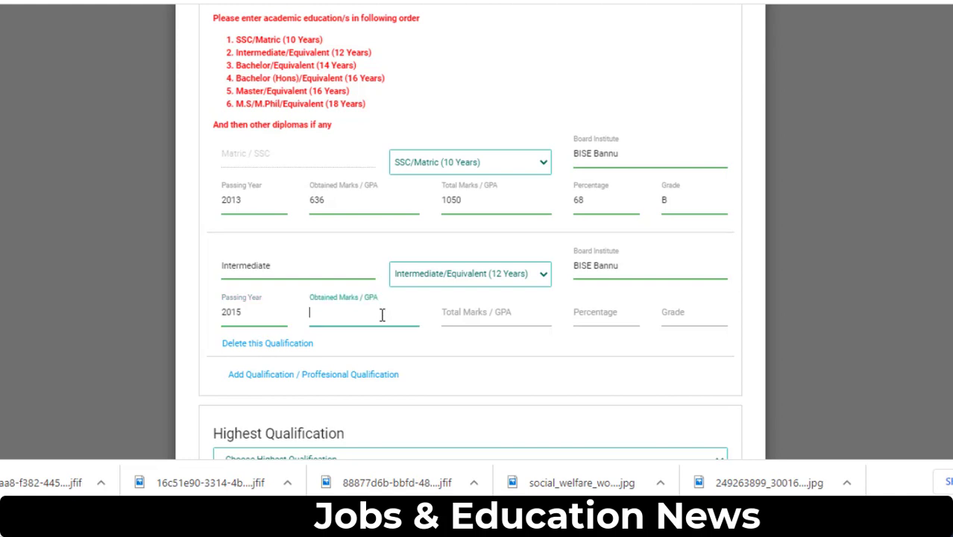
pyautogui.write('597')
pyautogui.press('Tab')
pyautogui.write('1100')
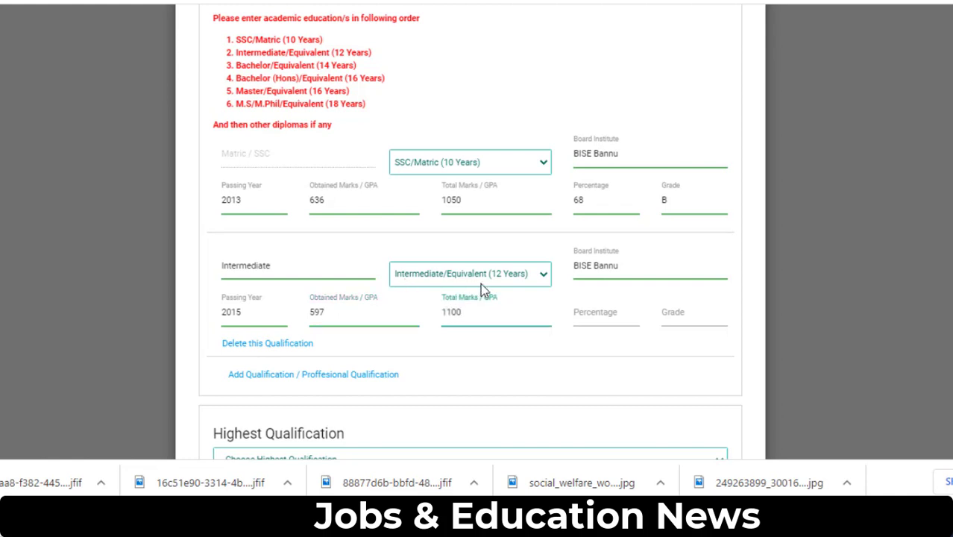
# - Change the Matric percentage from 68 to 60
pyautogui.click(578, 320)
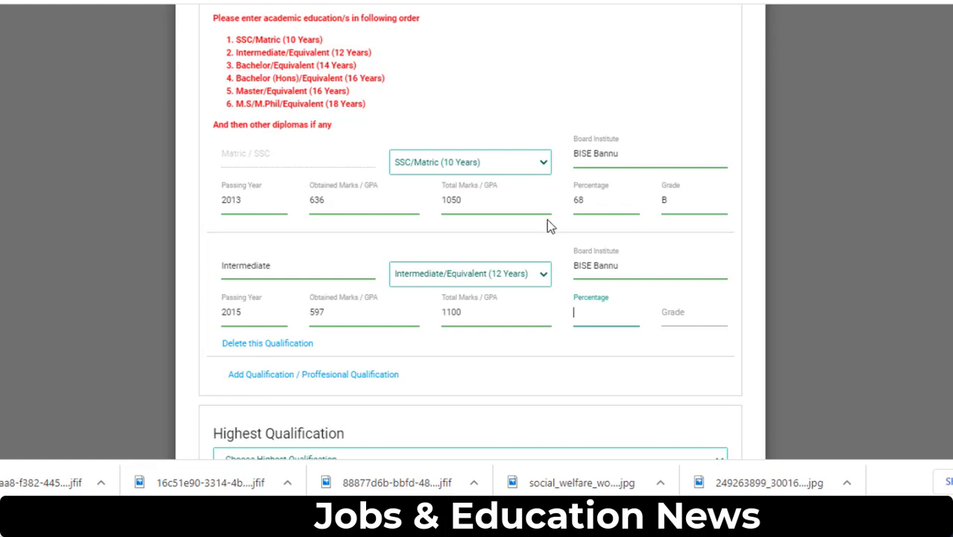
pyautogui.click(585, 199)
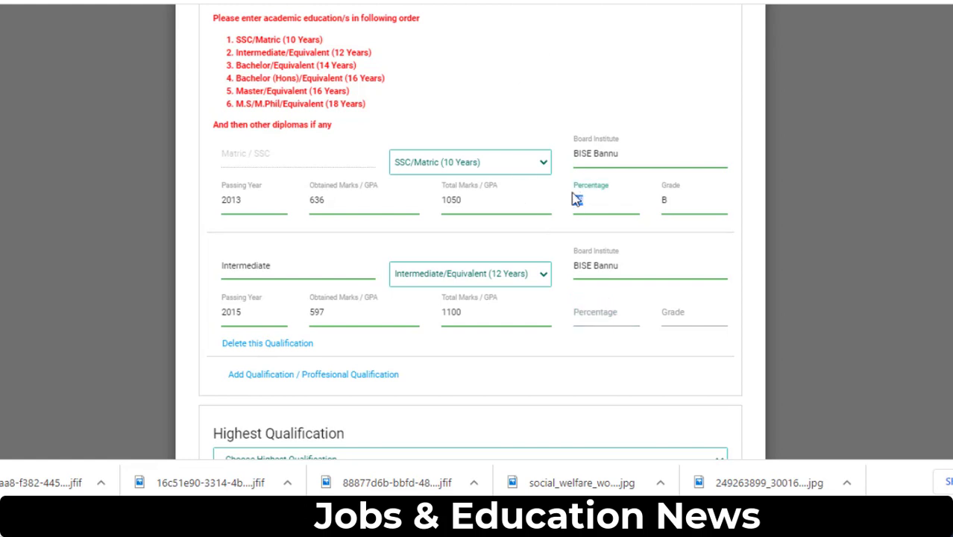
pyautogui.press('BackSpace')
pyautogui.press('BackSpace')
pyautogui.write('60')
# - Give the Intermediate row percentage 54 and grade C, then add another qualification row
pyautogui.click(594, 317)
pyautogui.write('54')
pyautogui.click(680, 324)
pyautogui.write('C')
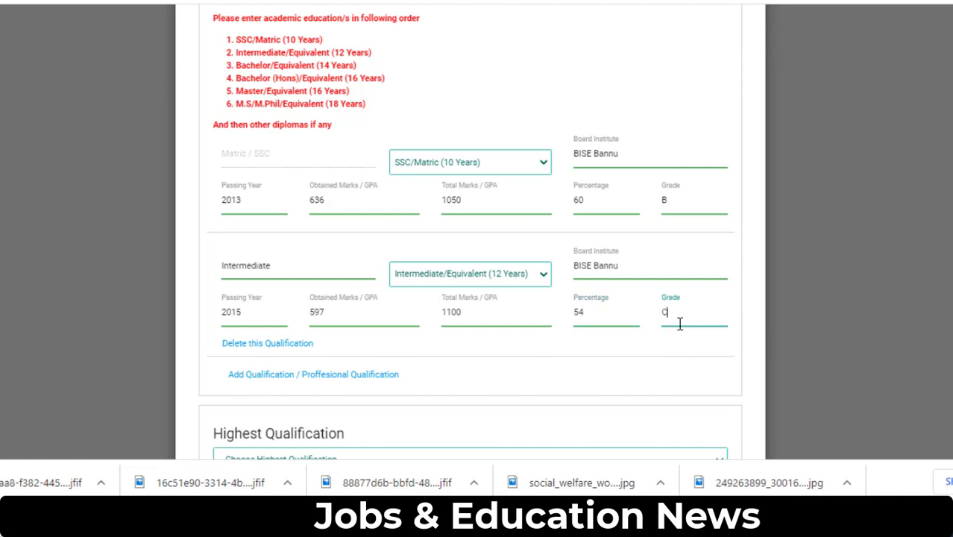
pyautogui.scroll(-2, 222, 297)
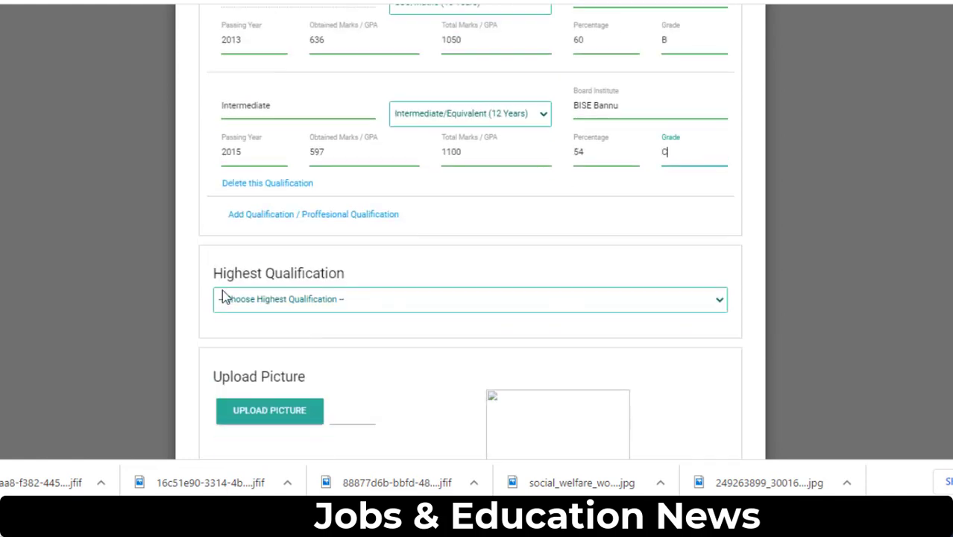
pyautogui.click(256, 209)
# - Set the new row's level to Bachelor/Equivalent (14 Years) with degree title Bachlor
pyautogui.click(258, 232)
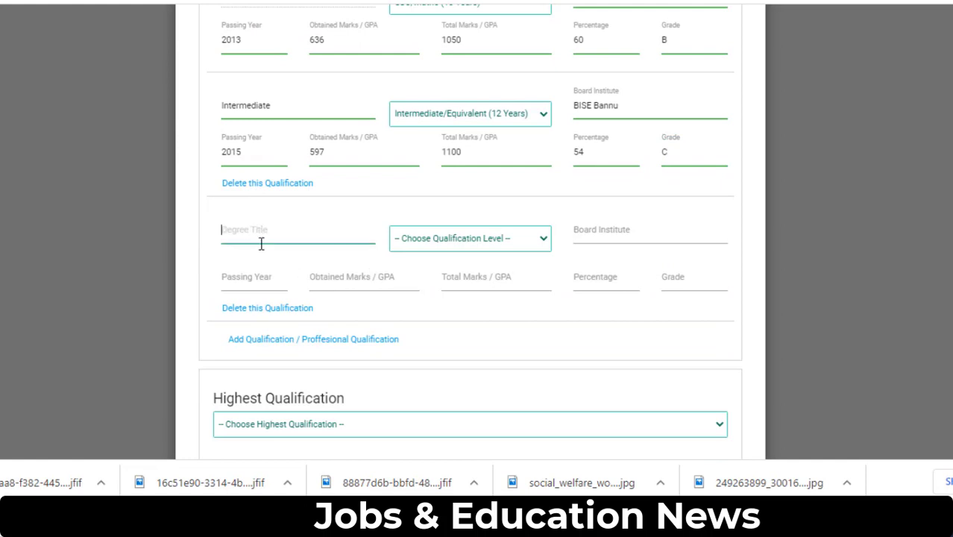
pyautogui.click(502, 249)
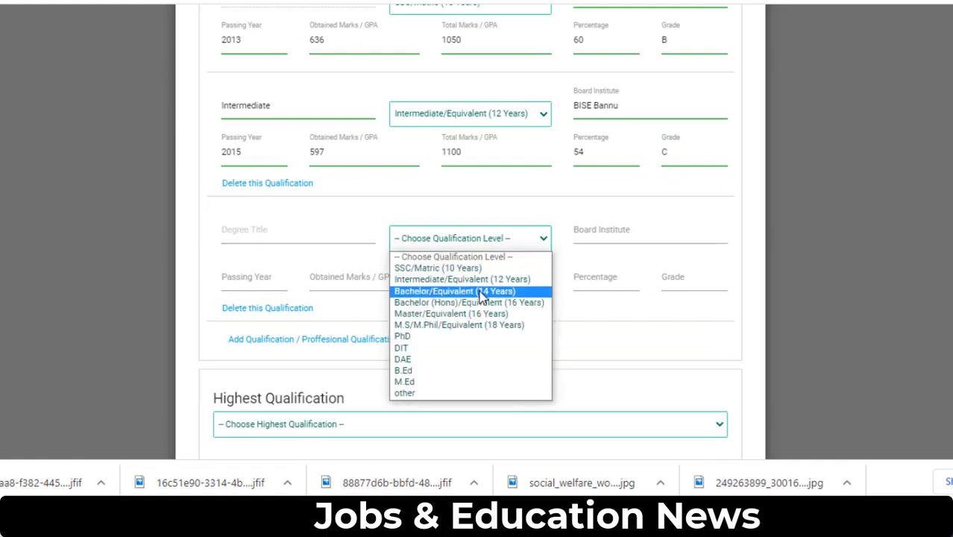
pyautogui.click(531, 293)
pyautogui.click(287, 240)
pyautogui.scroll(2, 286, 239)
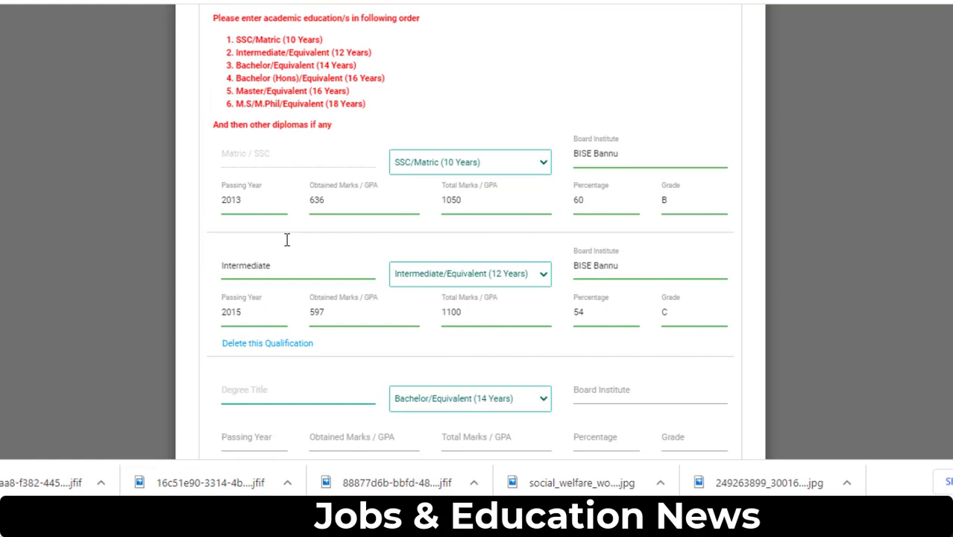
pyautogui.scroll(-1, 288, 243)
pyautogui.write('B')
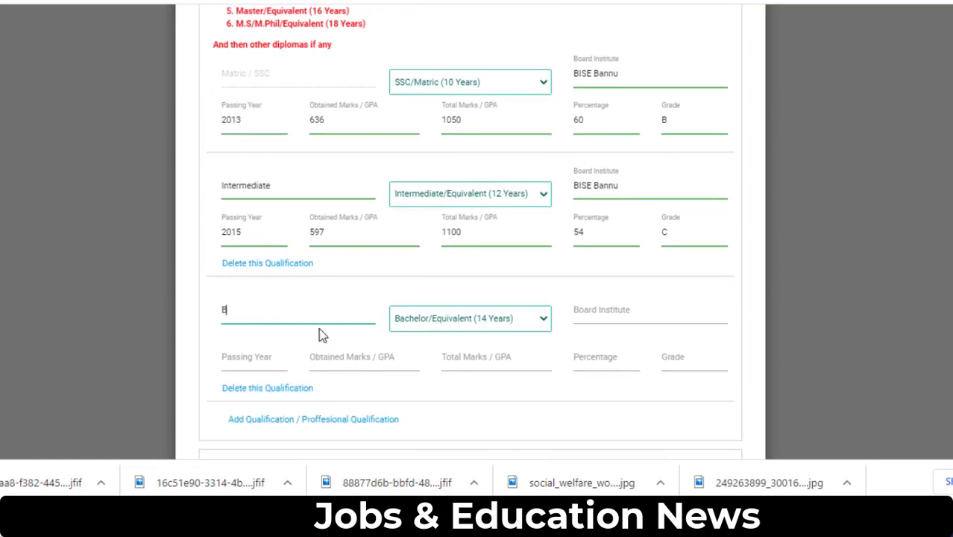
pyautogui.write('Achelo')
pyautogui.press('BackSpace')
pyautogui.press('BackSpace')
pyautogui.press('BackSpace')
pyautogui.press('BackSpace')
pyautogui.press('BackSpace')
pyautogui.press('BackSpace')
pyautogui.write('achlor')
# - Enter board UST Bannu, year 2017, and 255 of 550 marks for the Bachelor row
pyautogui.click(578, 311)
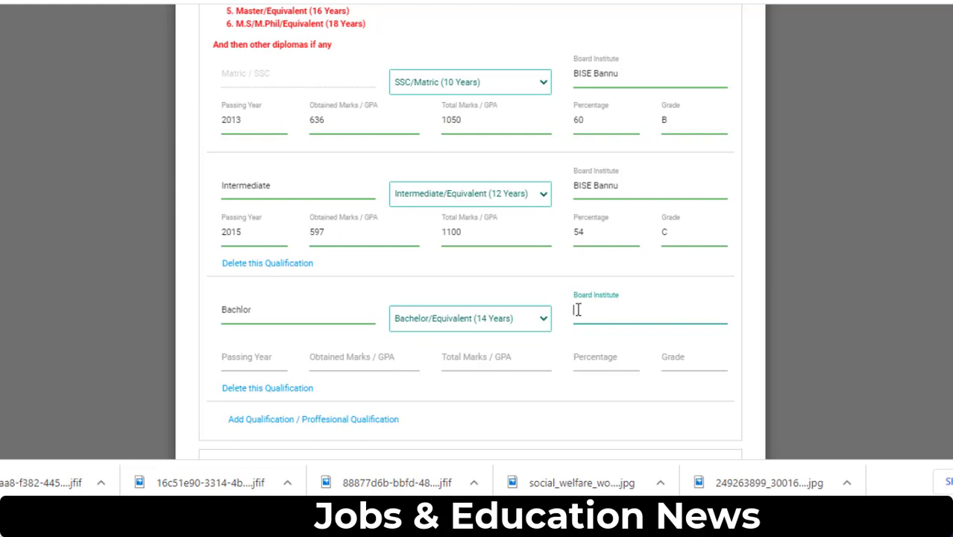
pyautogui.write('UST Bannu')
pyautogui.click(224, 358)
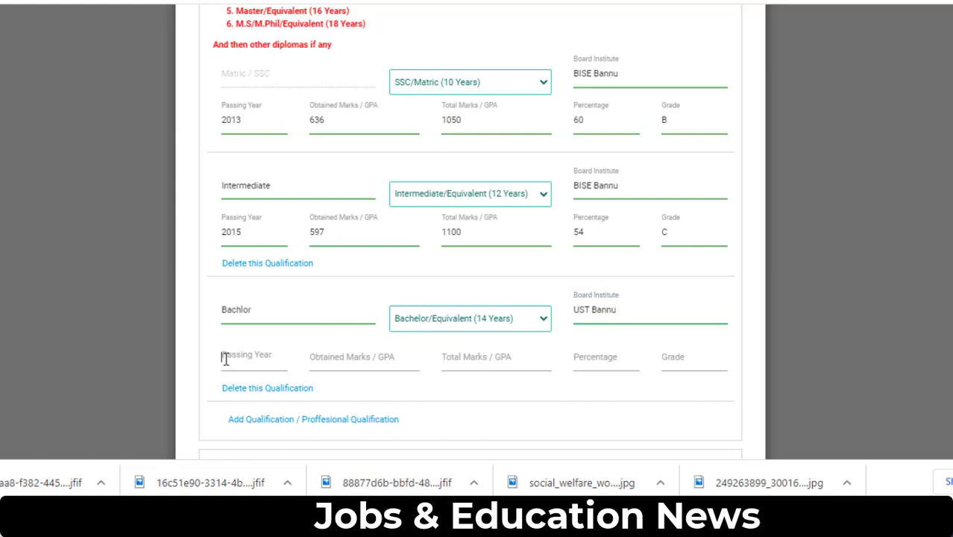
pyautogui.write('2017')
pyautogui.click(321, 355)
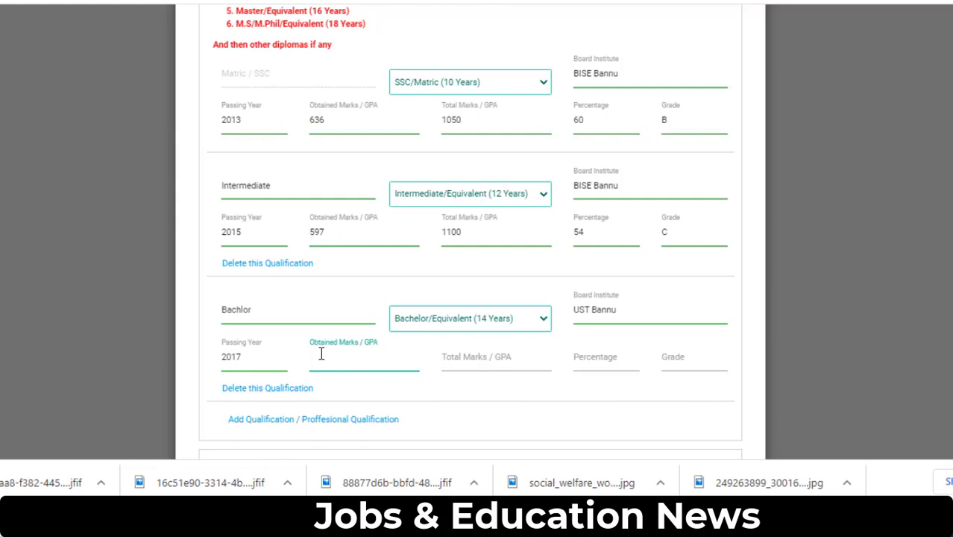
pyautogui.write('255')
pyautogui.click(464, 354)
pyautogui.write('550')
# - Give the Bachelor row grade C and 46 percent, then add a fourth qualification row
pyautogui.click(602, 356)
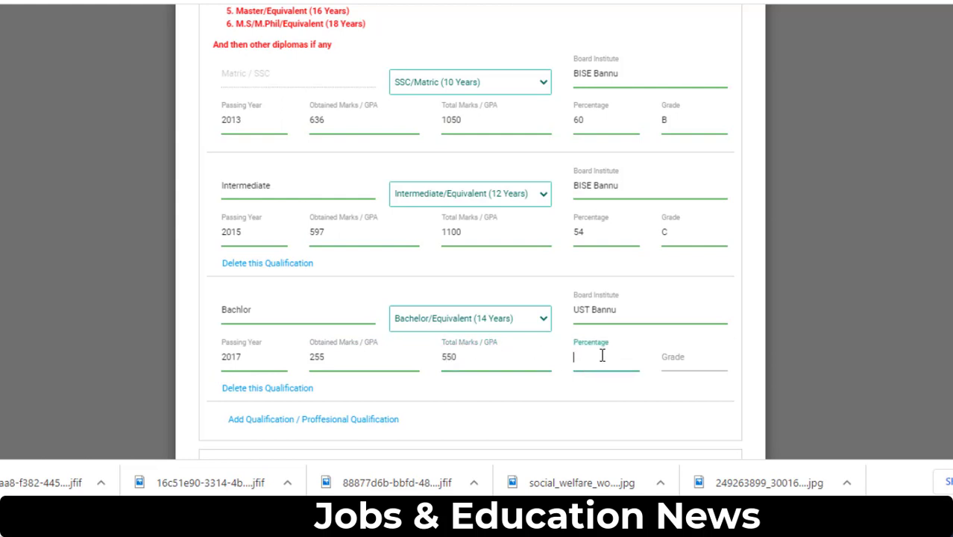
pyautogui.click(673, 351)
pyautogui.write('C')
pyautogui.click(600, 362)
pyautogui.write('46')
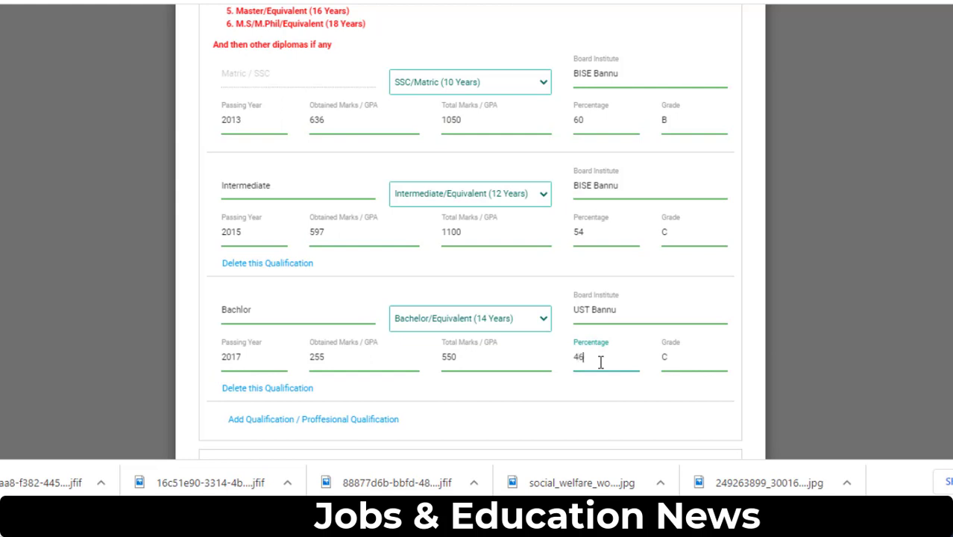
pyautogui.scroll(-1, 678, 347)
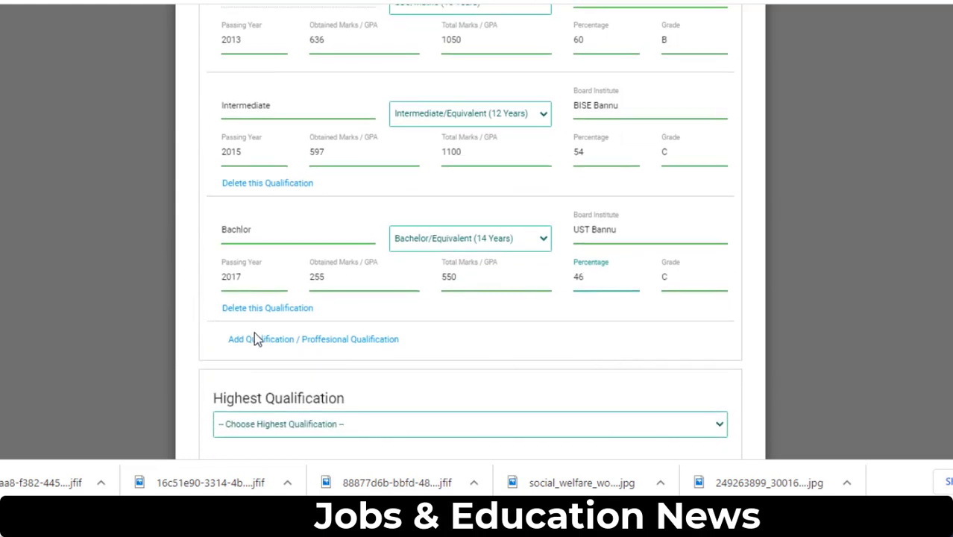
pyautogui.click(262, 341)
# - Start a new qualification row: degree 'Master', level Master/Equivalent (16 Years), institute UST Bannu
pyautogui.click(261, 350)
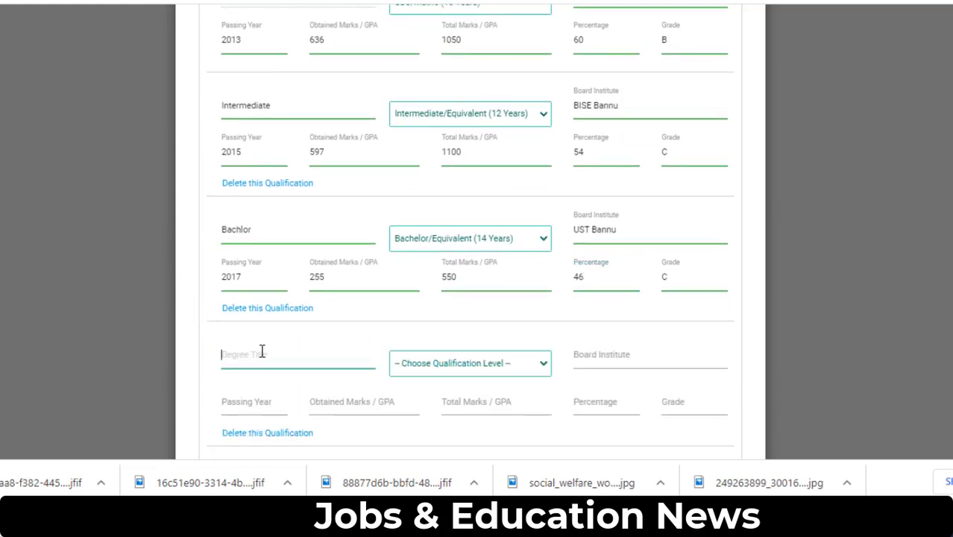
pyautogui.write('Master')
pyautogui.scroll(2, 262, 351)
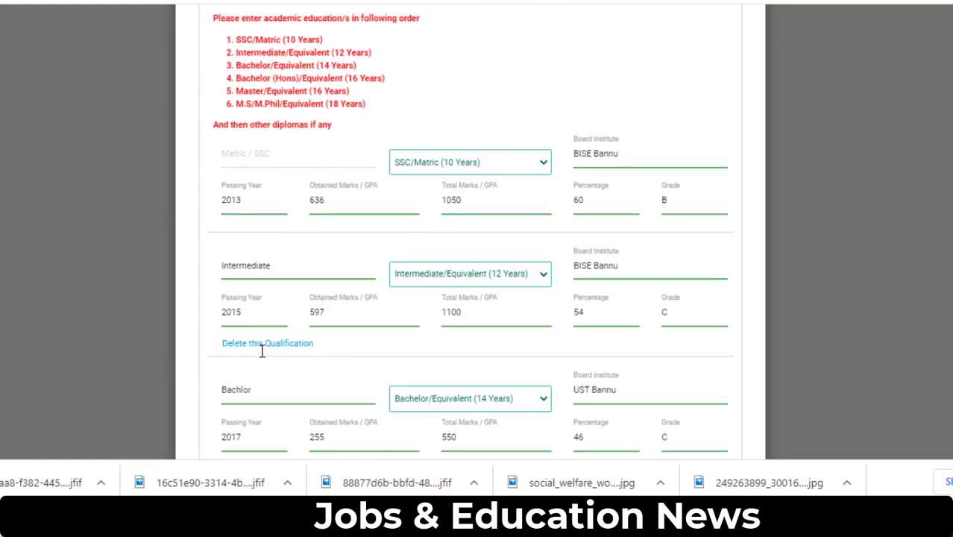
pyautogui.scroll(-2, 259, 355)
pyautogui.write('r')
pyautogui.click(499, 373)
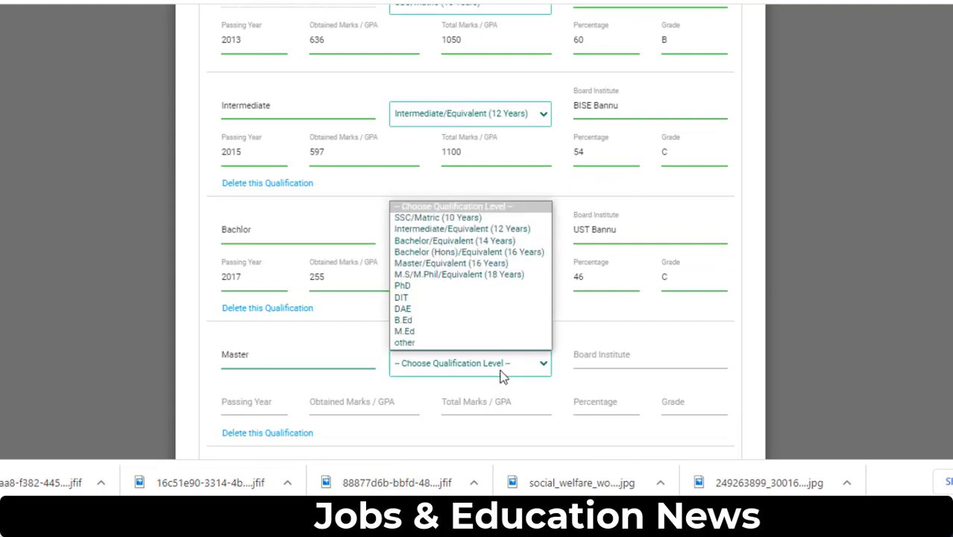
pyautogui.click(483, 263)
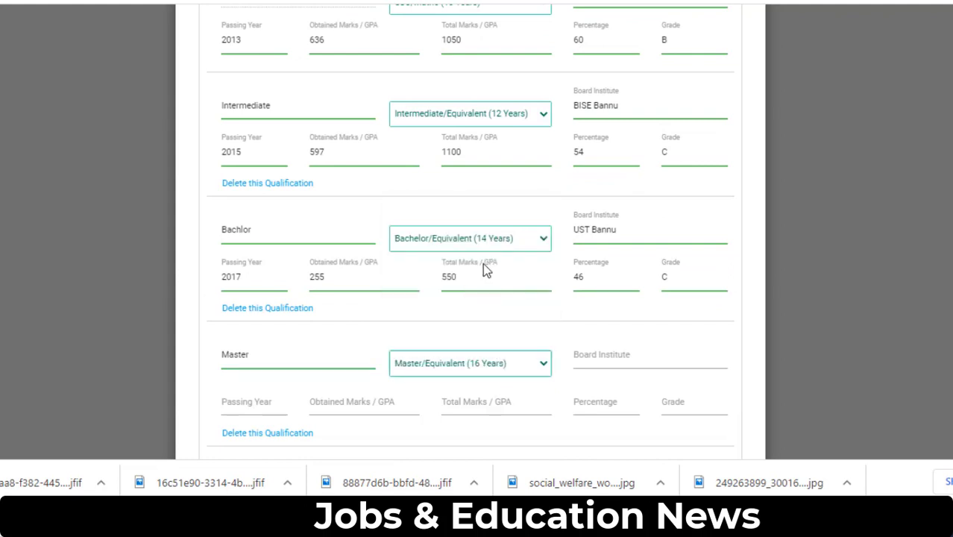
pyautogui.click(585, 357)
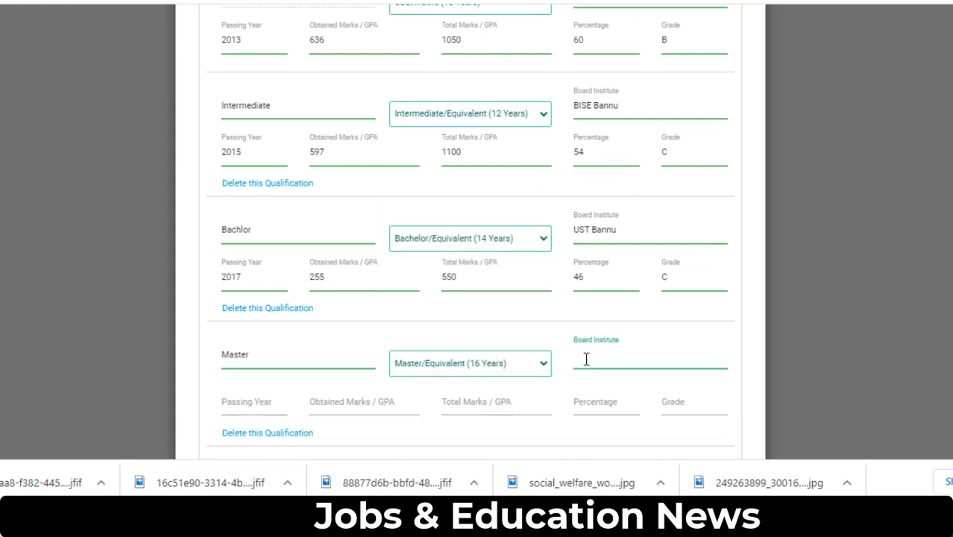
pyautogui.write('UST Bann')
pyautogui.press('BackSpace')
pyautogui.press('BackSpace')
pyautogui.press('BackSpace')
pyautogui.press('BackSpace')
pyautogui.press('BackSpace')
pyautogui.write('Bannu')
# - Enter passing year 2021, marks 429 out of 900, and 47 percent for the Master row
pyautogui.click(245, 401)
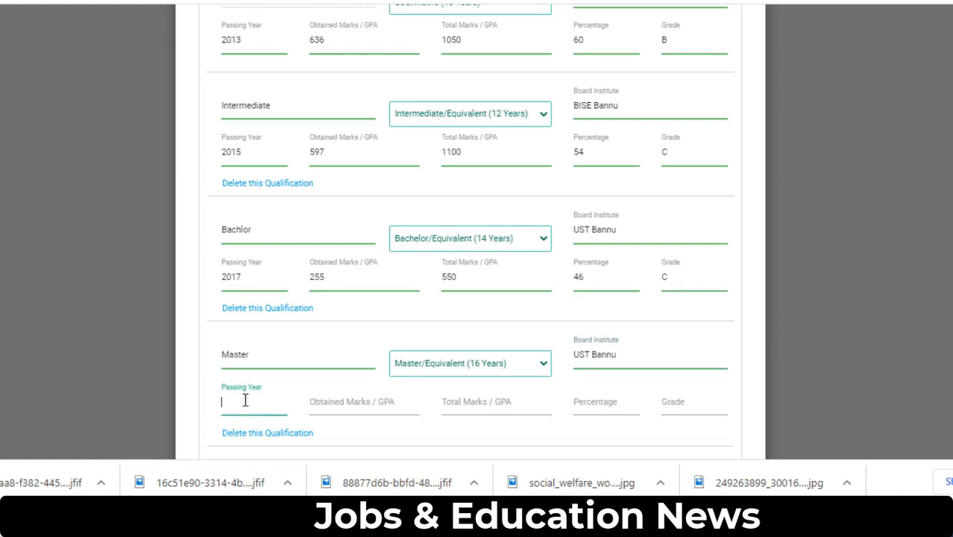
pyautogui.write('2021')
pyautogui.click(333, 403)
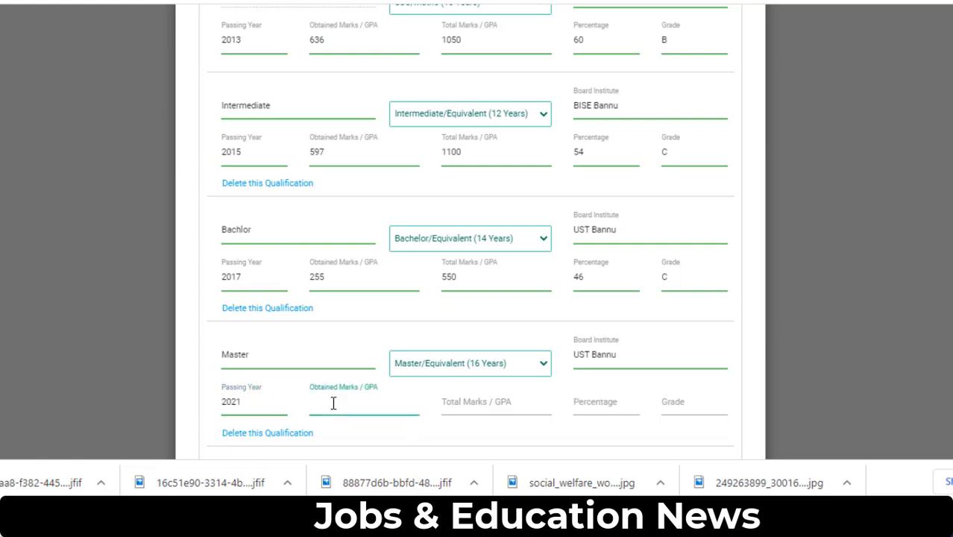
pyautogui.write('429')
pyautogui.press('Tab')
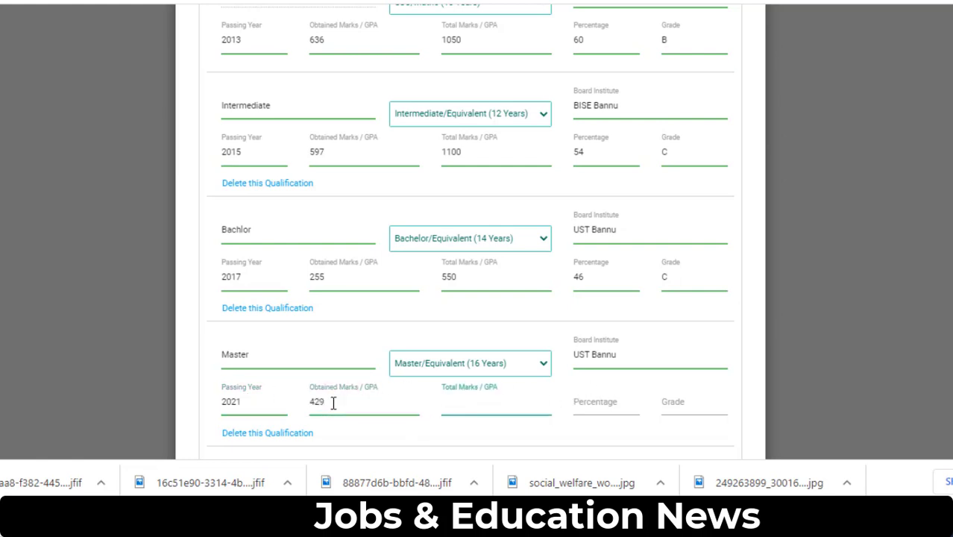
pyautogui.write('900')
pyautogui.press('Tab')
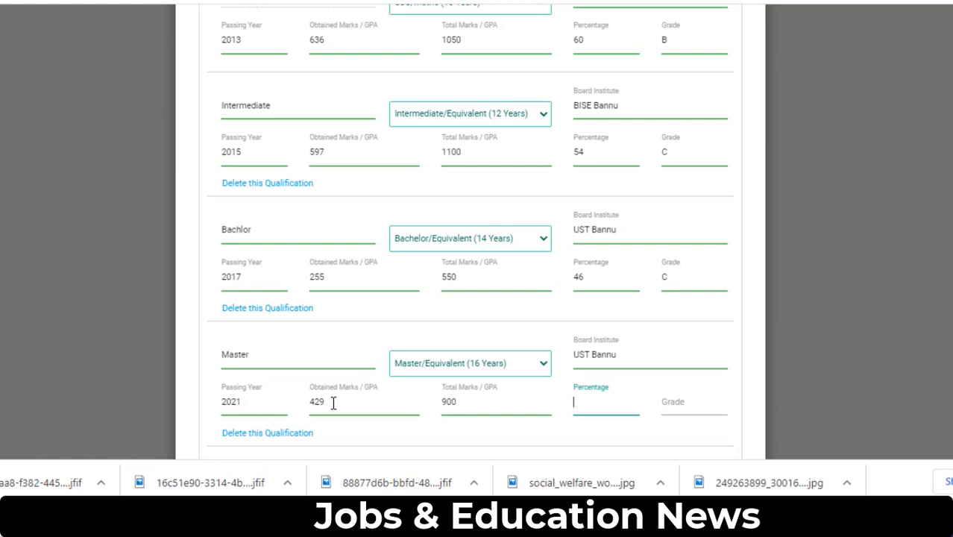
pyautogui.write('47')
pyautogui.click(666, 400)
# - Set the highest qualification to MA / MSC / Equivalent
pyautogui.scroll(-3, 598, 328)
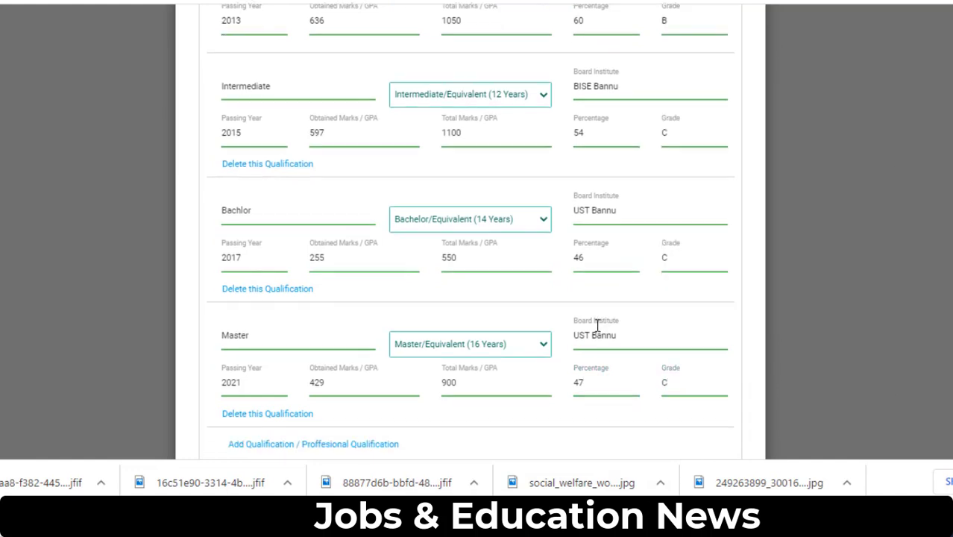
pyautogui.click(358, 309)
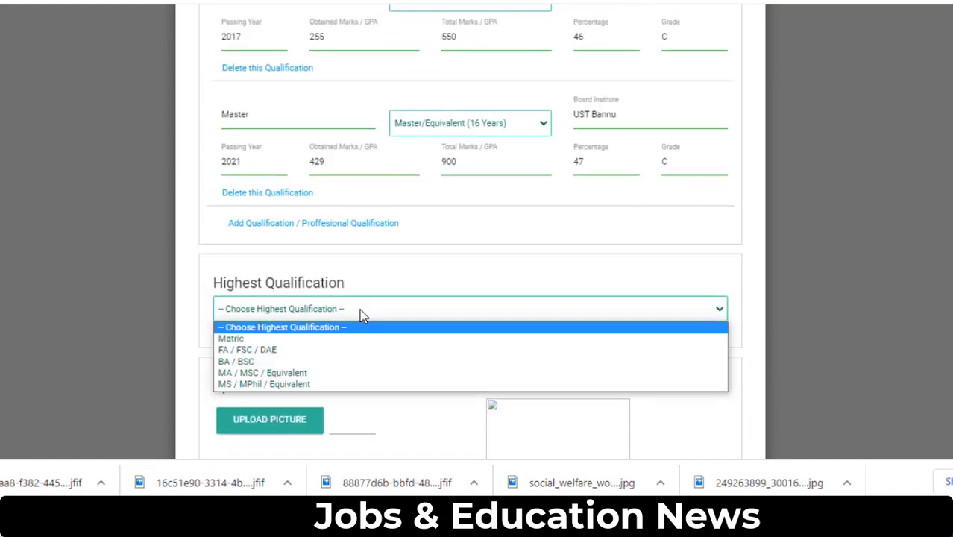
pyautogui.click(337, 374)
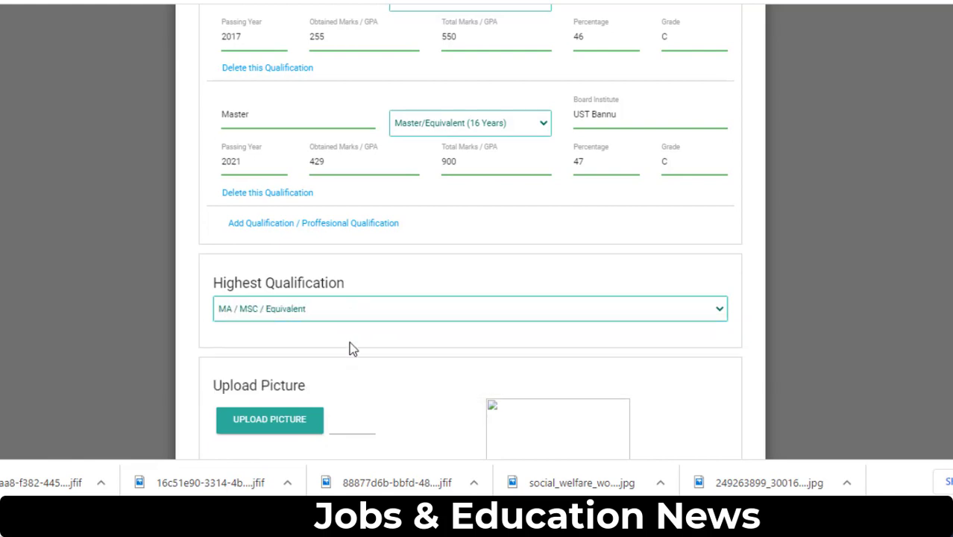
pyautogui.scroll(-2, 351, 333)
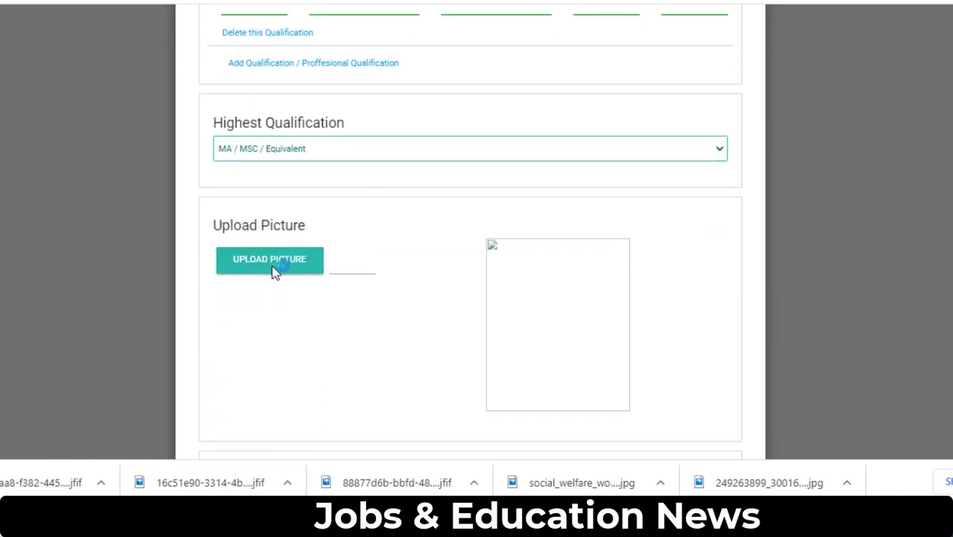
# - Upload the applicant's photo file and scroll through the form to confirm it appears
pyautogui.click(274, 265)
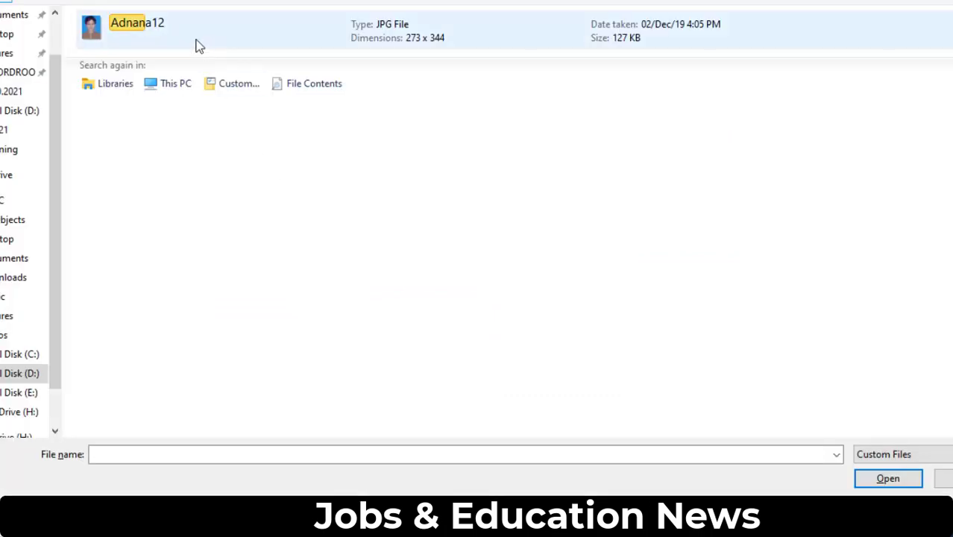
pyautogui.click(157, 29)
pyautogui.doubleClick(156, 29)
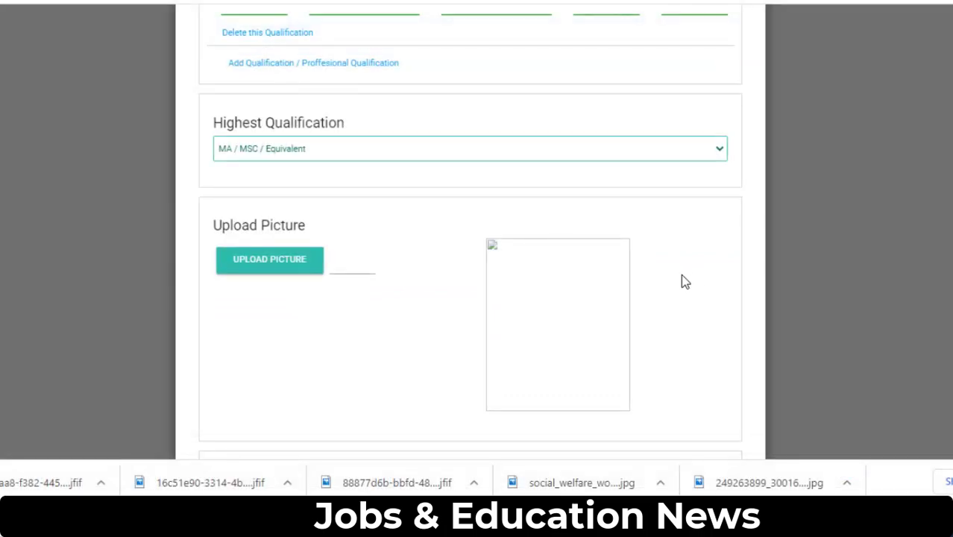
pyautogui.scroll(-1, 463, 242)
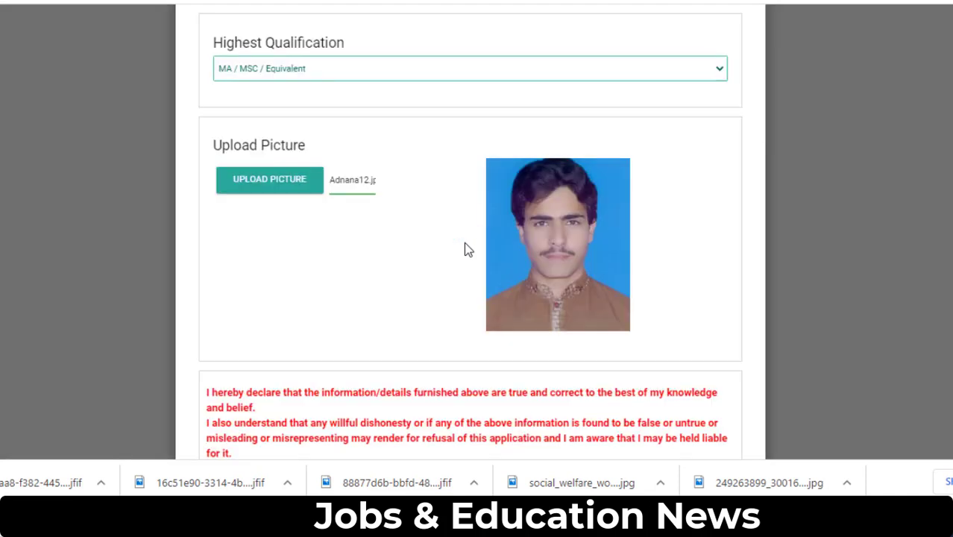
pyautogui.scroll(-2, 464, 249)
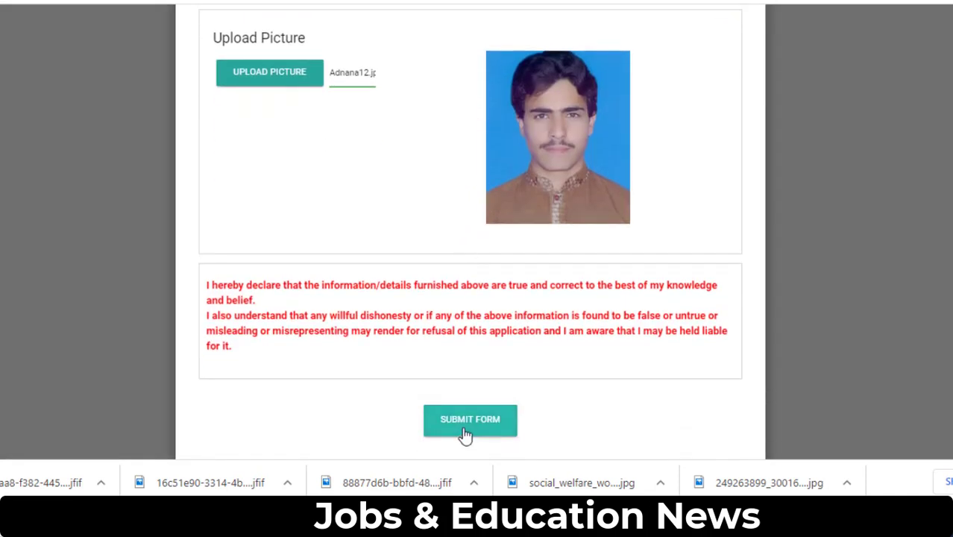
pyautogui.scroll(1, 466, 261)
pyautogui.scroll(10, 451, 218)
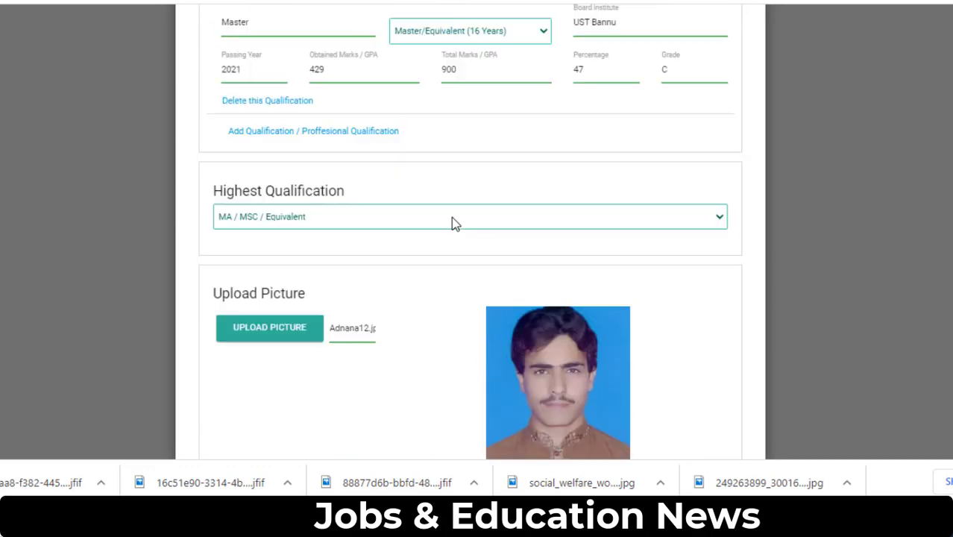
pyautogui.scroll(9, 481, 179)
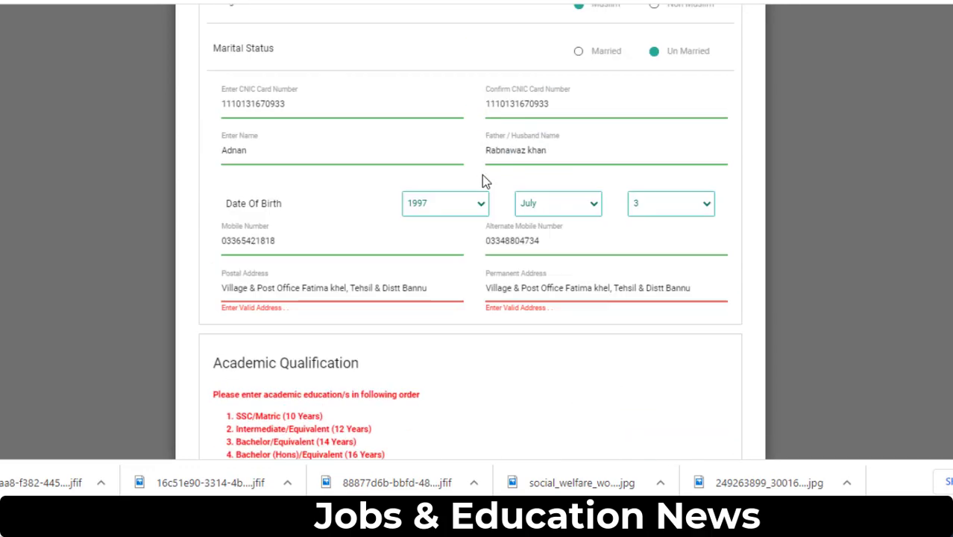
pyautogui.scroll(-7, 482, 179)
pyautogui.scroll(-10, 482, 177)
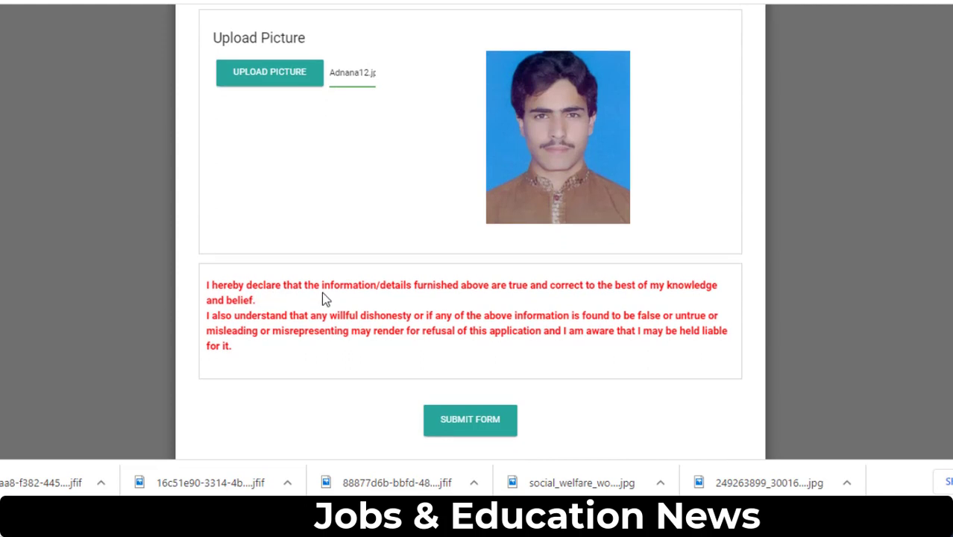
# - After the rejected submit, replace both ampersands in the postal address with 'and'
pyautogui.click(478, 428)
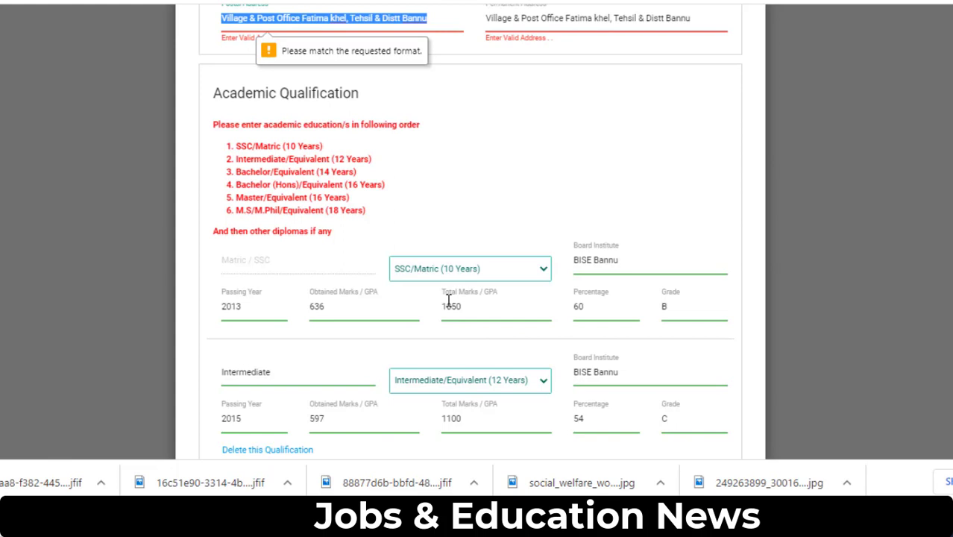
pyautogui.scroll(2, 448, 300)
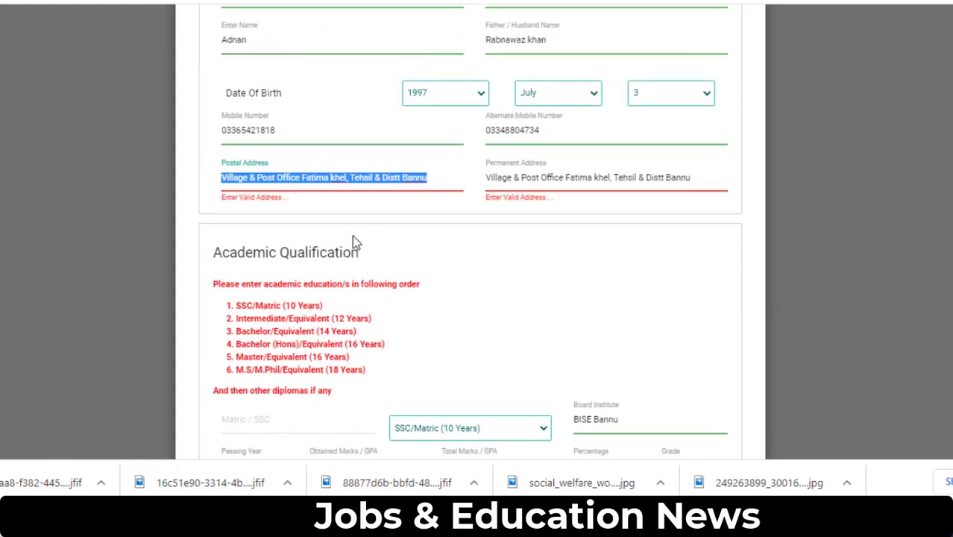
pyautogui.click(254, 178)
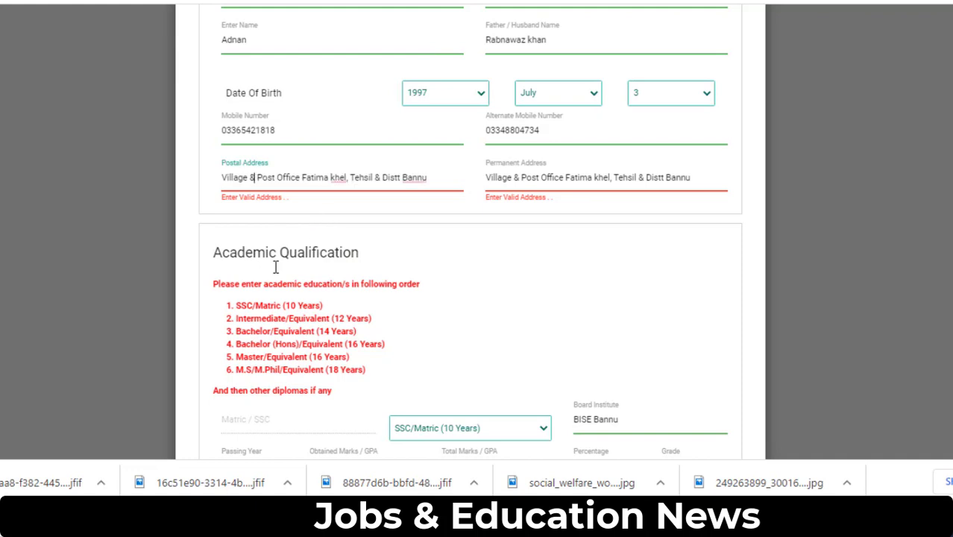
pyautogui.press('BackSpace')
pyautogui.write('ad')
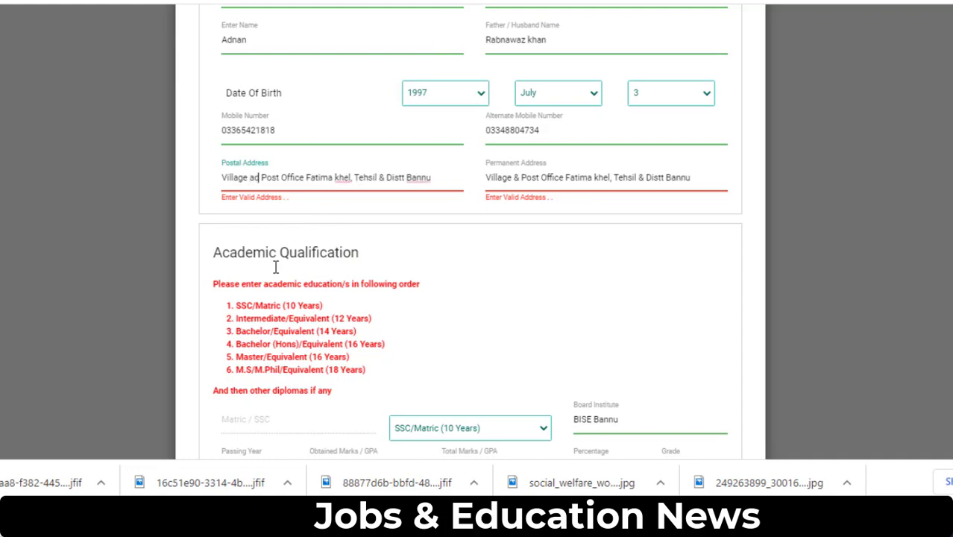
pyautogui.press('BackSpace')
pyautogui.write('nd')
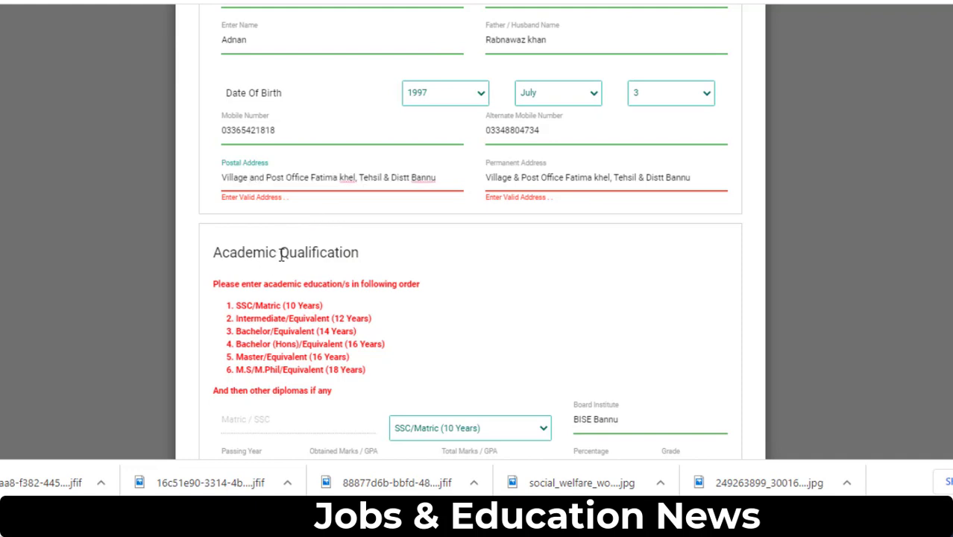
pyautogui.doubleClick(386, 177)
pyautogui.write('and')
# - Copy the corrected postal address over the Permanent Address field
pyautogui.tripleClick(358, 181)
pyautogui.hotkey('ctrl', 'c')
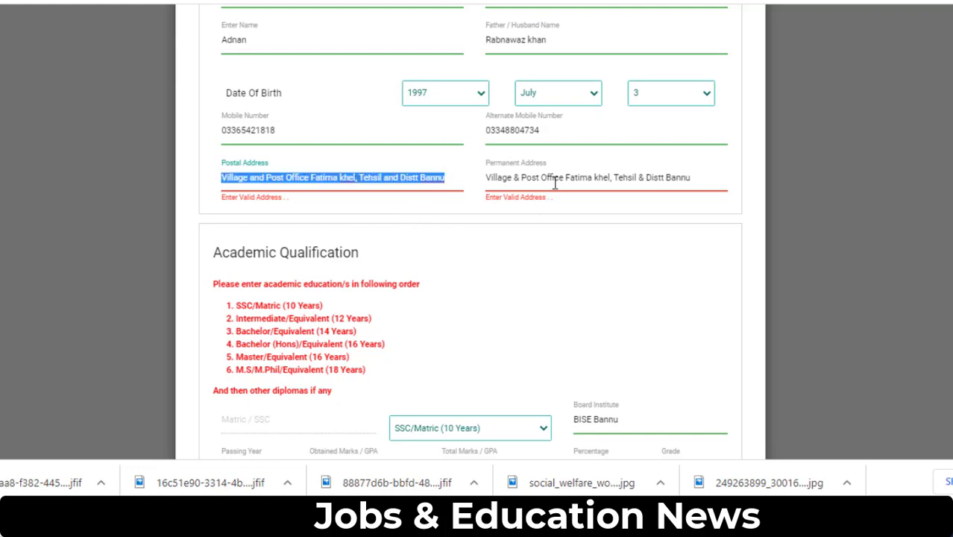
pyautogui.tripleClick(556, 180)
pyautogui.hotkey('ctrl', 'v')
pyautogui.scroll(-10, 555, 180)
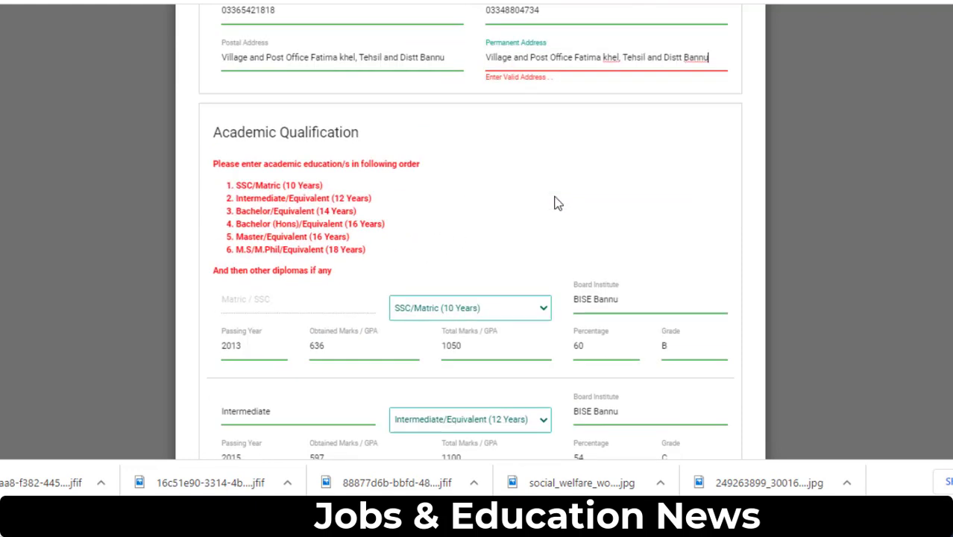
pyautogui.scroll(-4, 489, 382)
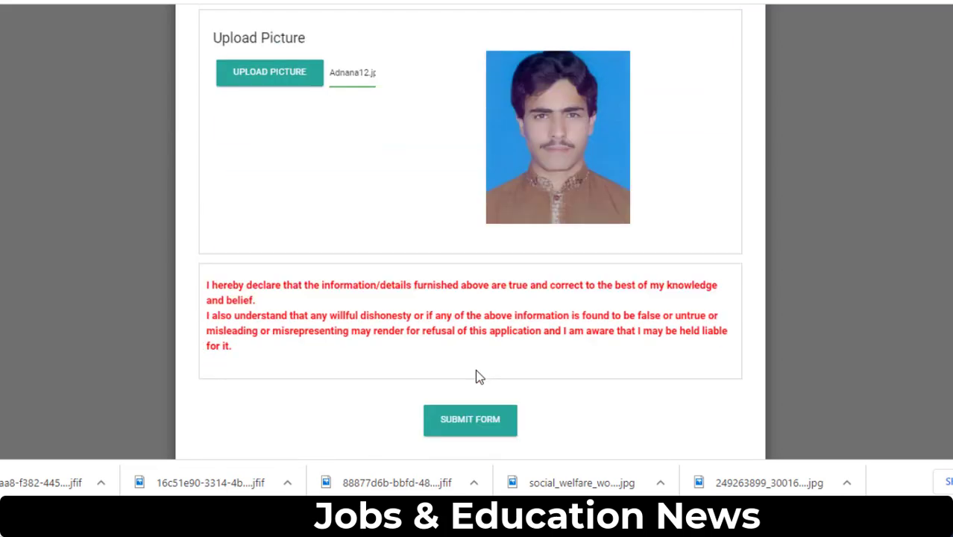
# - Submit the corrected Warder application and acknowledge the Success message
pyautogui.click(471, 422)
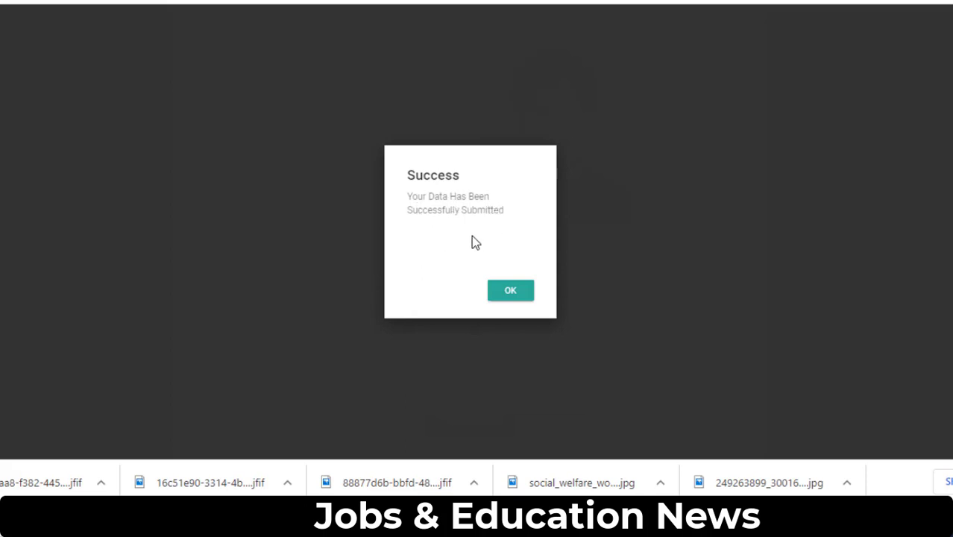
pyautogui.click(511, 292)
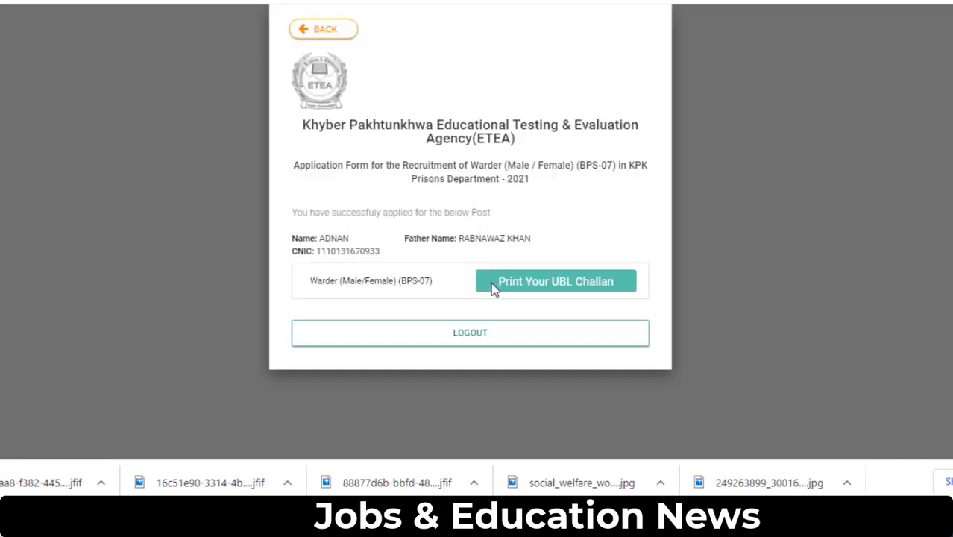
# - Open the Rs 650/- UBL challan, zoom in, and bring up its print preview
pyautogui.click(532, 290)
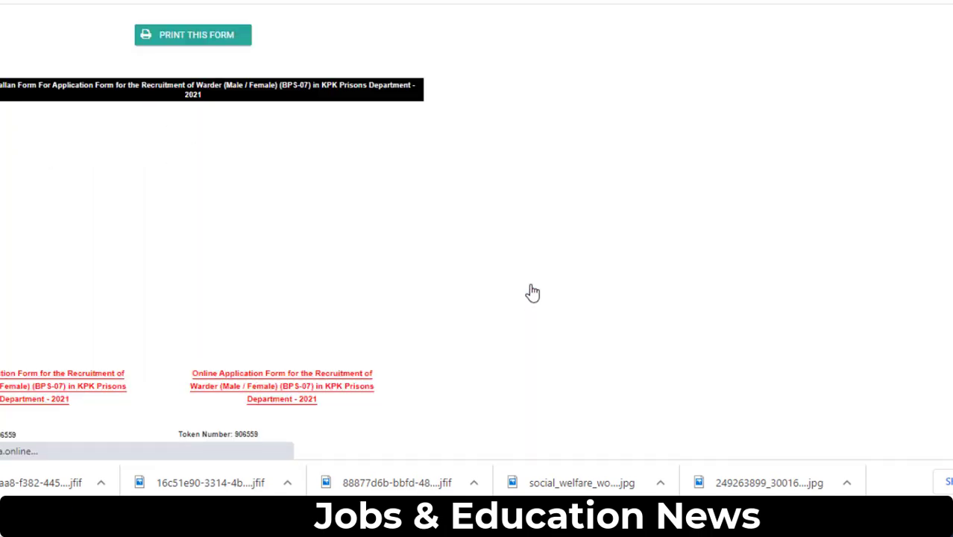
pyautogui.scroll(-1, 353, 290)
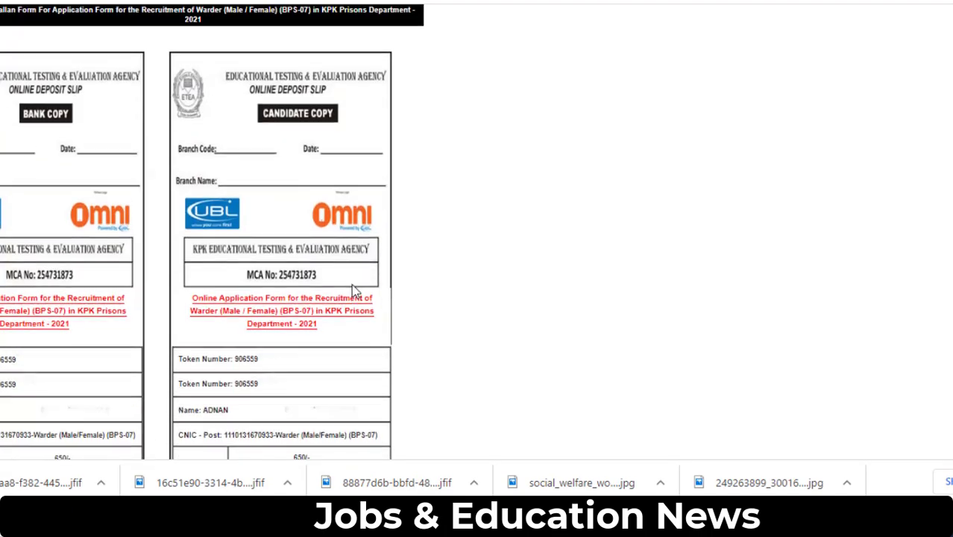
pyautogui.scroll(1, 355, 291)
pyautogui.hotkey('ctrl', '+')
pyautogui.hotkey('ctrl', '+')
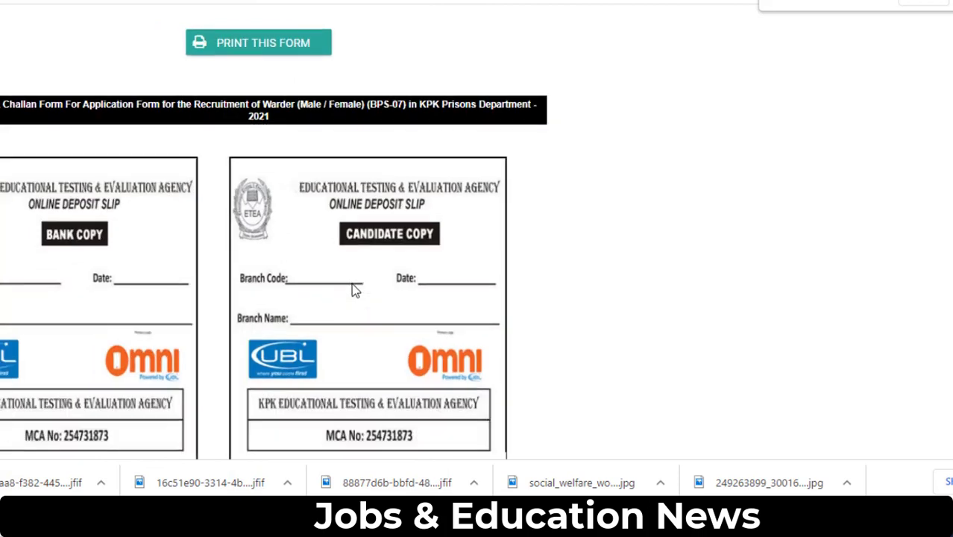
pyautogui.scroll(-5, 355, 291)
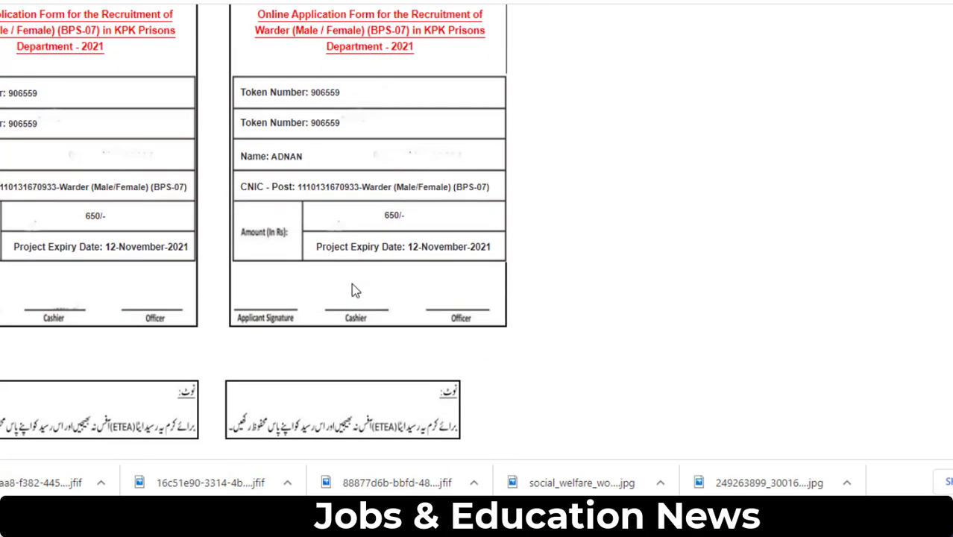
pyautogui.scroll(5, 355, 290)
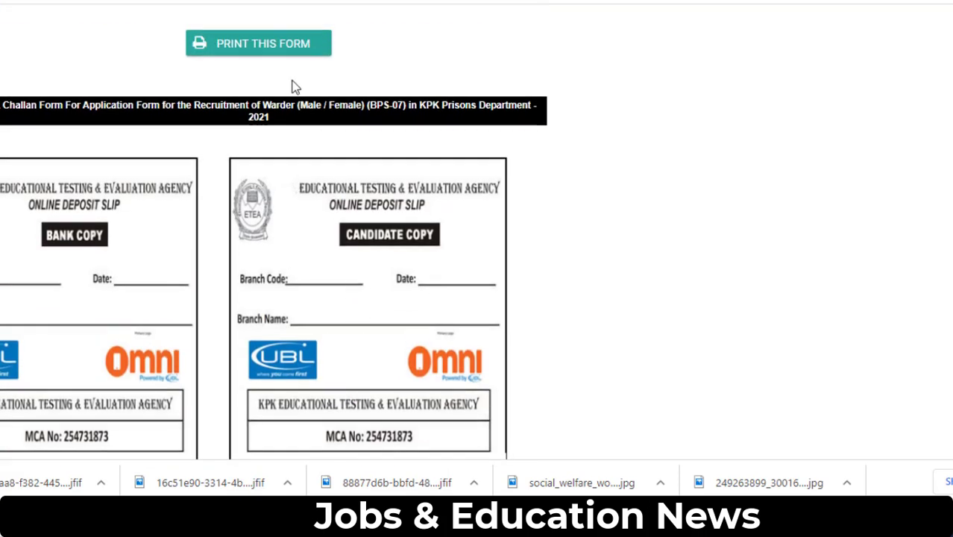
pyautogui.click(287, 52)
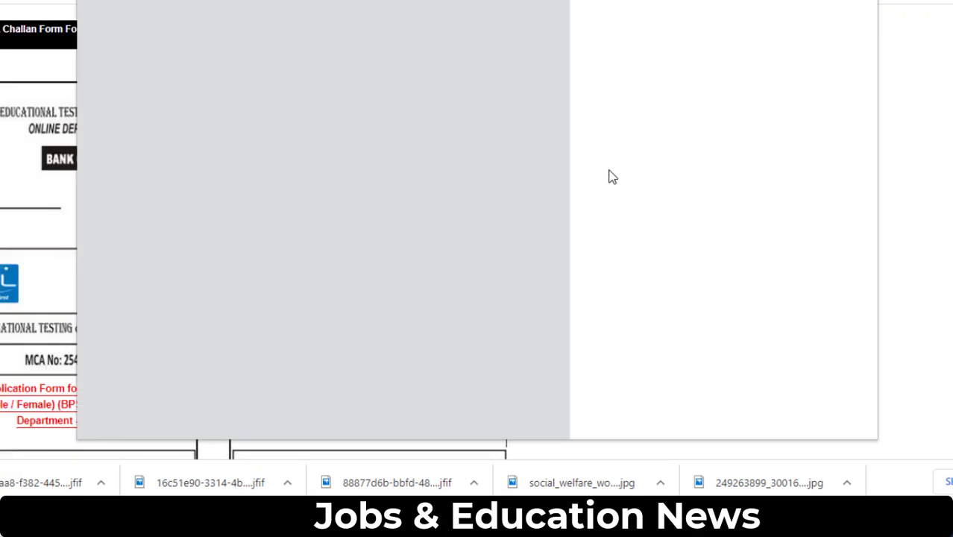